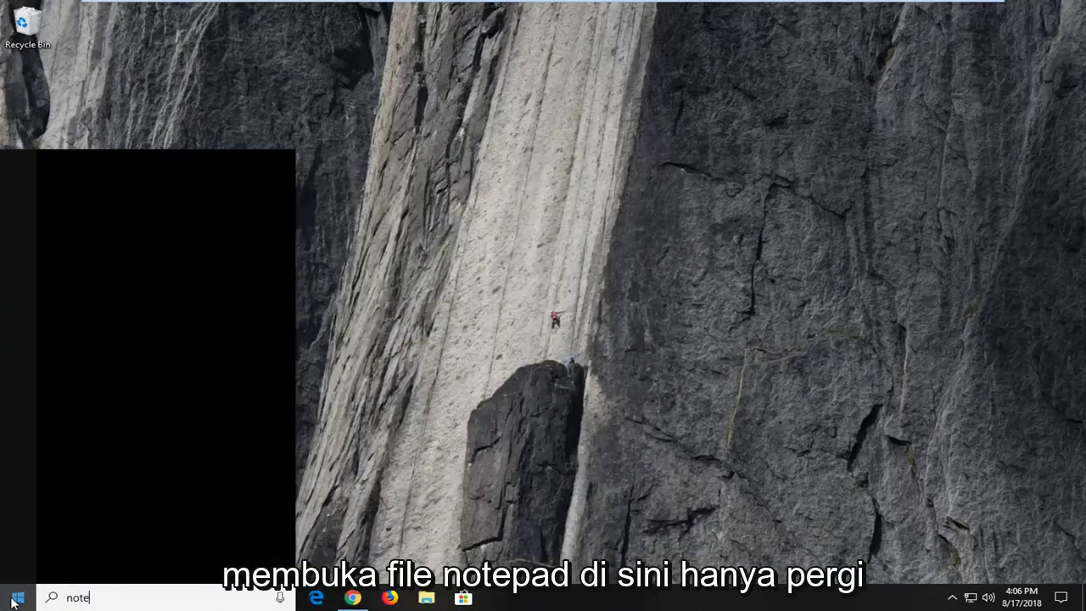
- Open Notepad and paste the command rd /s /q C:\$Recycle.bin
{"action": "type", "text": "pad"}
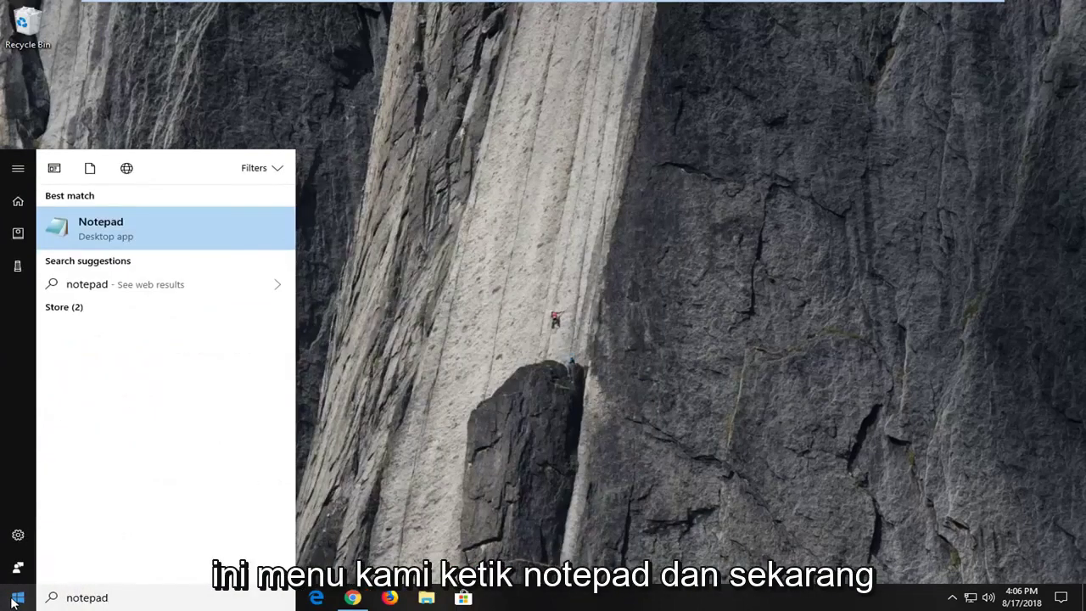
{"action": "left_click", "coordinate": [140, 242]}
{"action": "type", "text": "rd /s /q C:\\$Recycle.bin"}
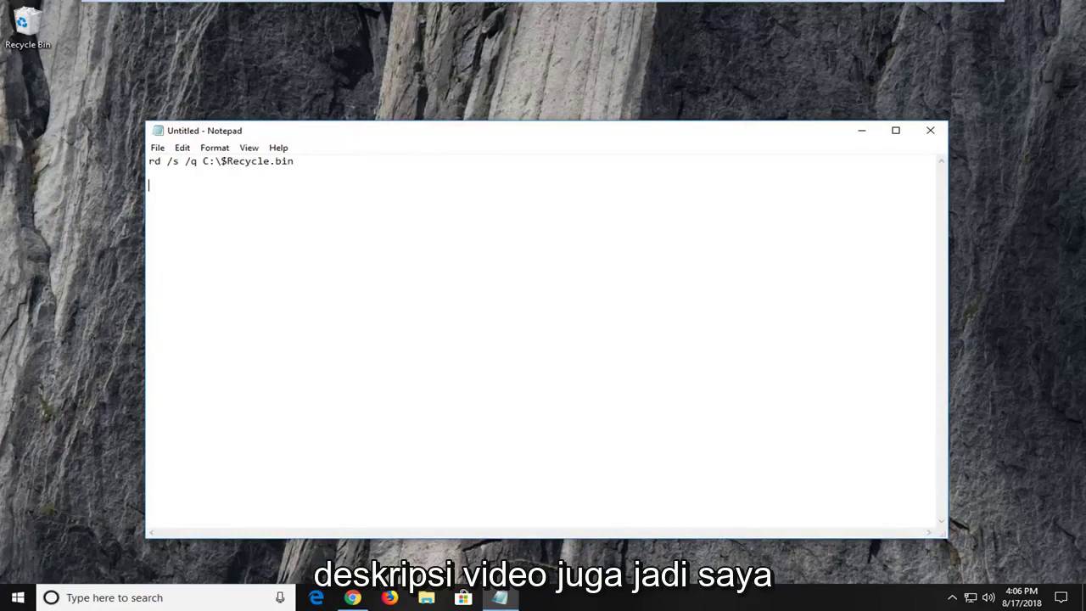
- Check the drive letter C in the pasted command, select it all, and close Notepad
{"action": "left_click", "coordinate": [211, 162]}
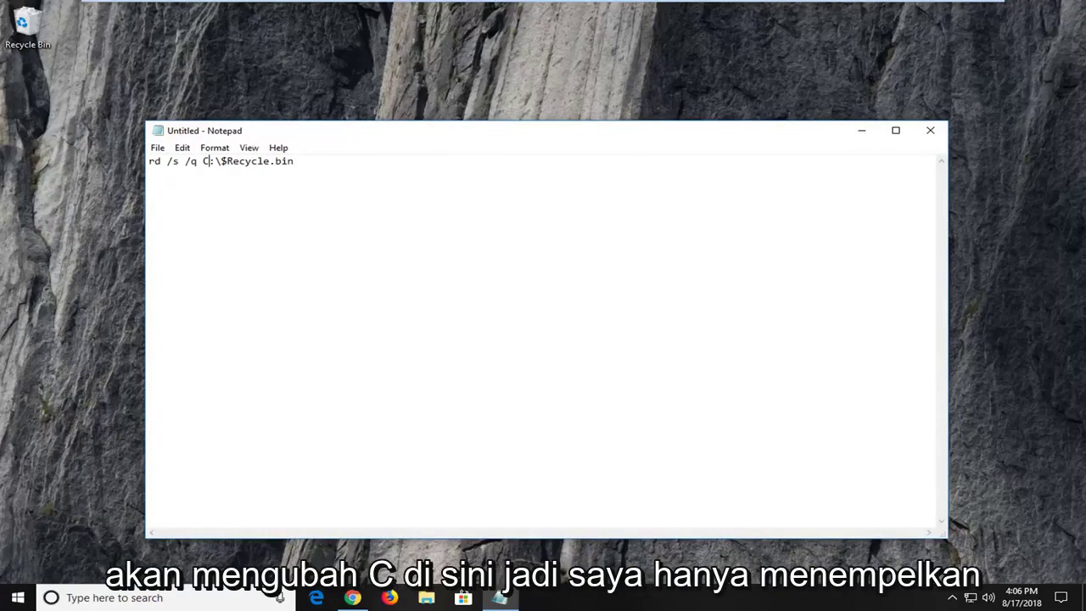
{"action": "key", "text": "ctrl+End"}
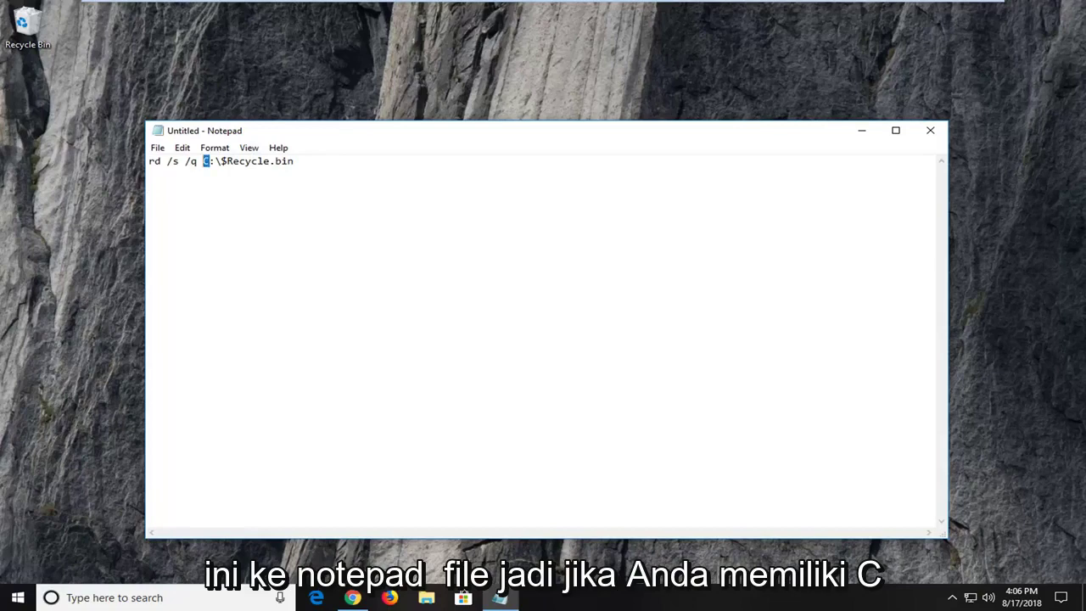
{"action": "left_click_drag", "start_coordinate": [212, 161], "coordinate": [204, 162]}
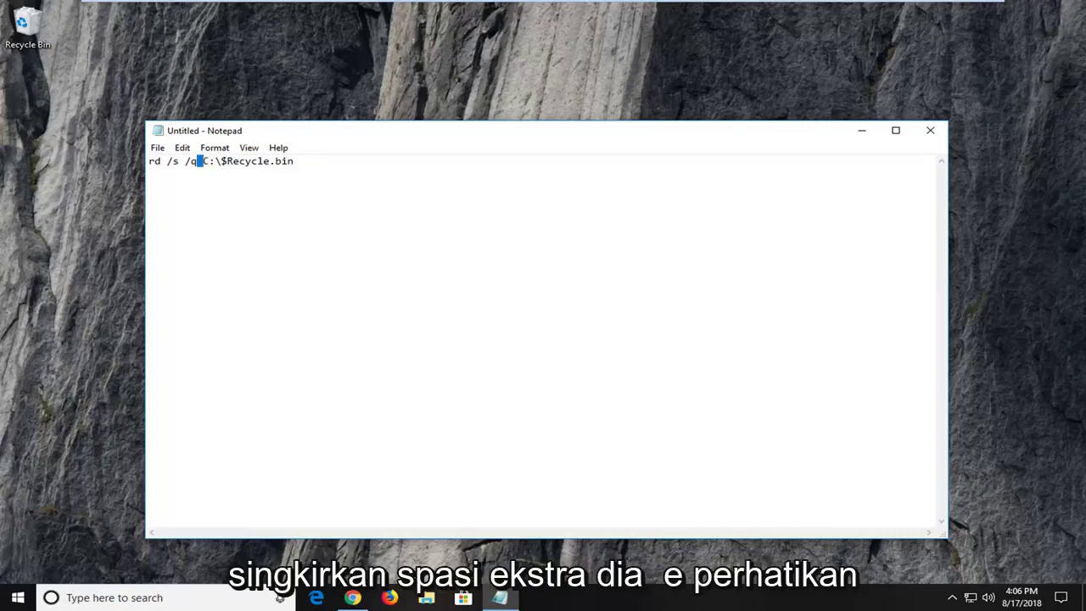
{"action": "key", "text": "Left"}
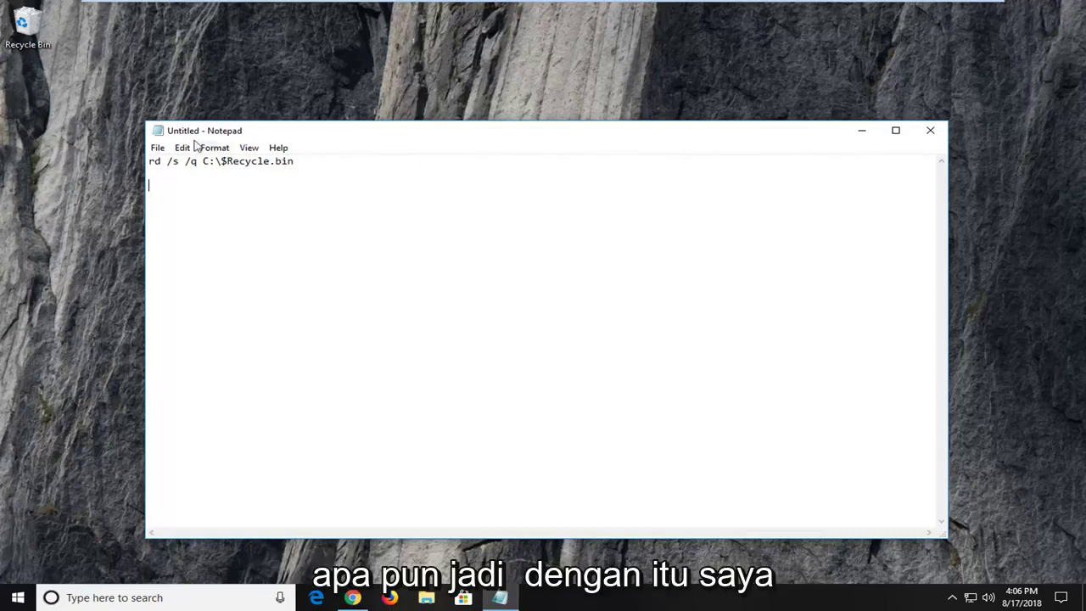
{"action": "key", "text": "ctrl+a"}
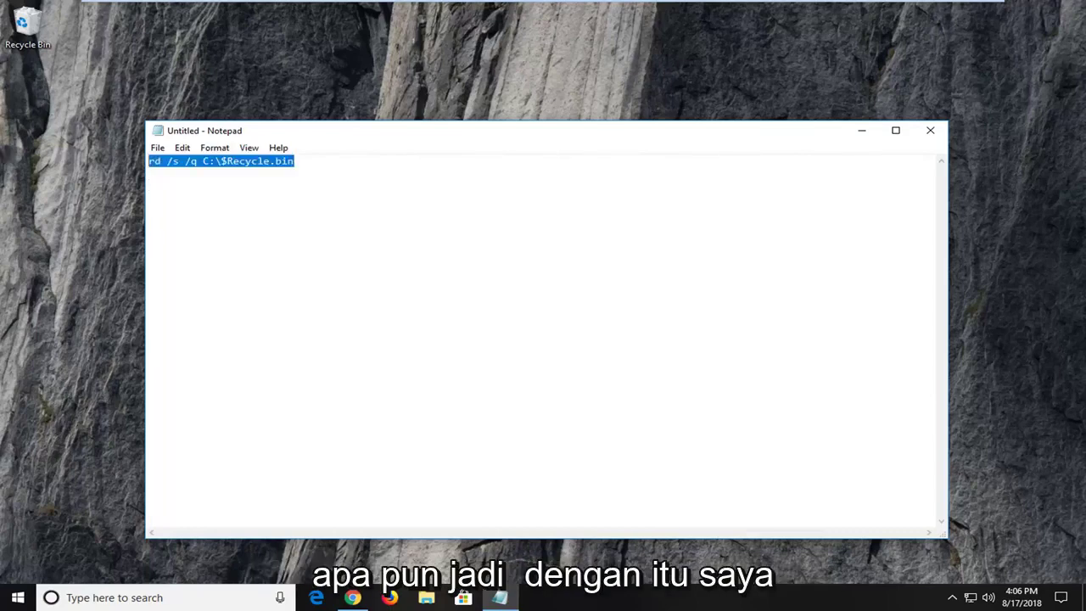
{"action": "left_click", "coordinate": [930, 131]}
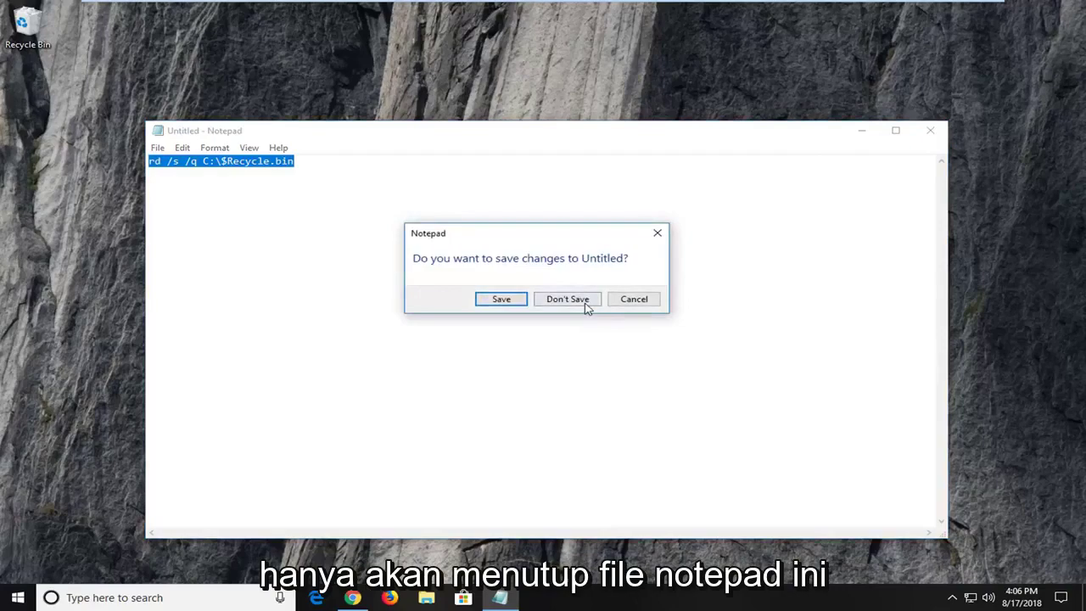
- Discard the Notepad text and launch Command Prompt as administrator from Start search
{"action": "left_click", "coordinate": [584, 302]}
{"action": "left_click", "coordinate": [4, 599]}
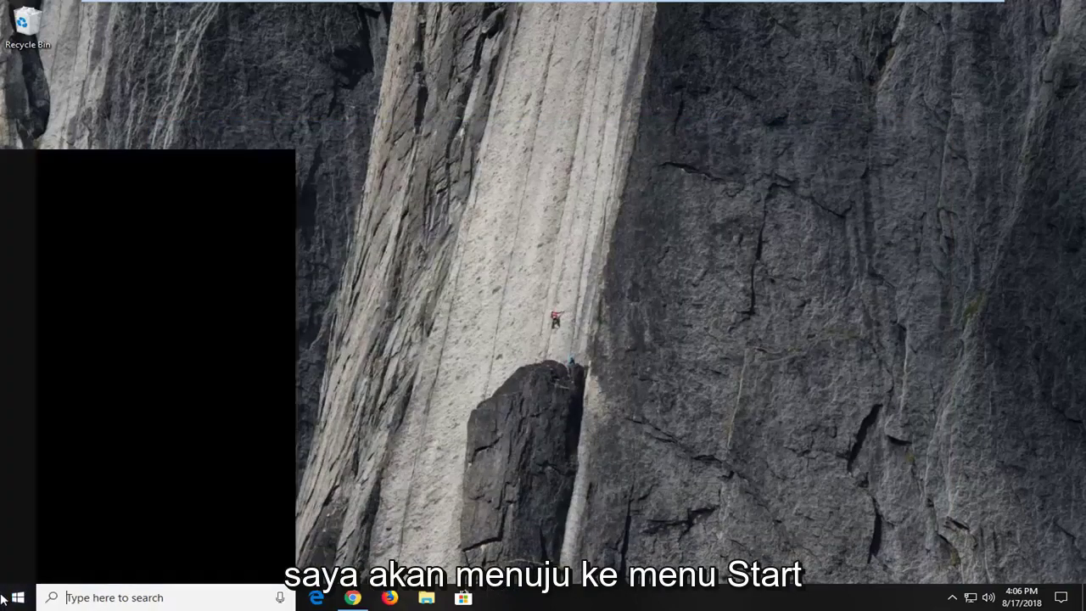
{"action": "type", "text": "comman"}
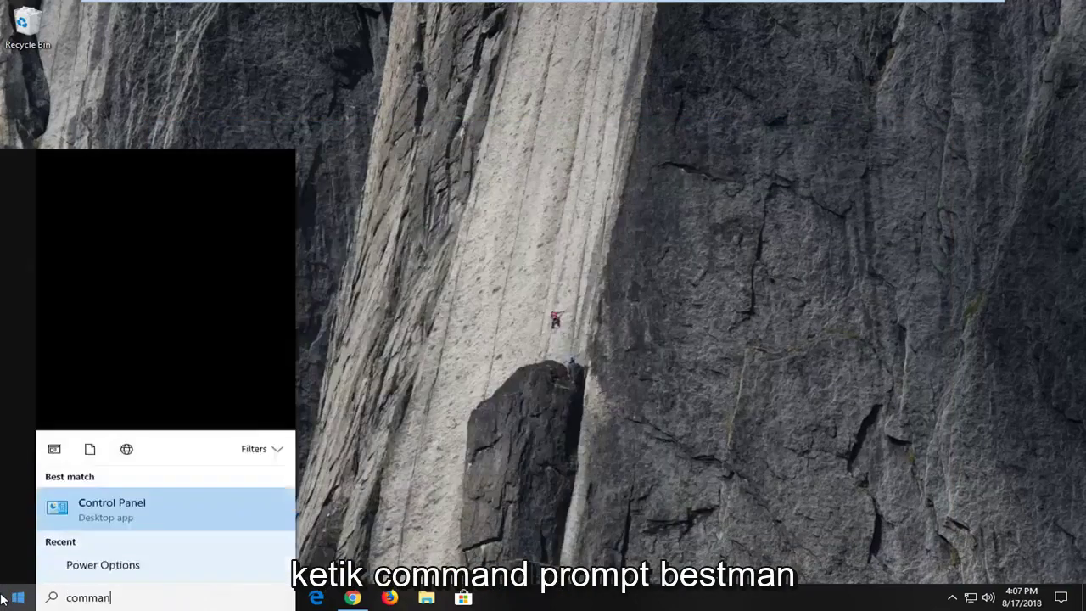
{"action": "type", "text": "d [p"}
{"action": "key", "text": "BackSpace"}
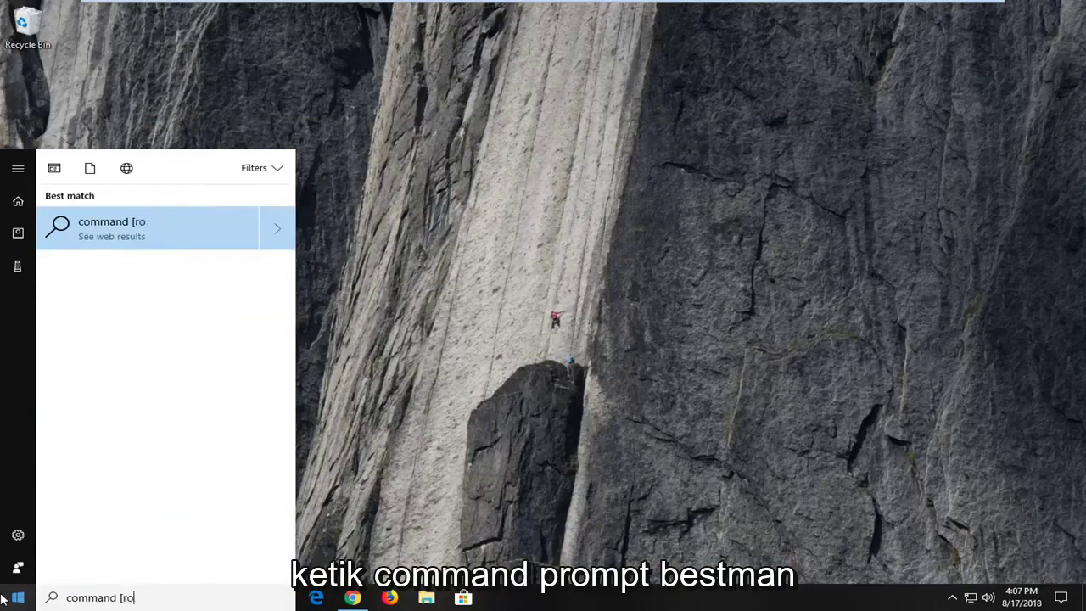
{"action": "key", "text": "BackSpace"}
{"action": "type", "text": "prompt"}
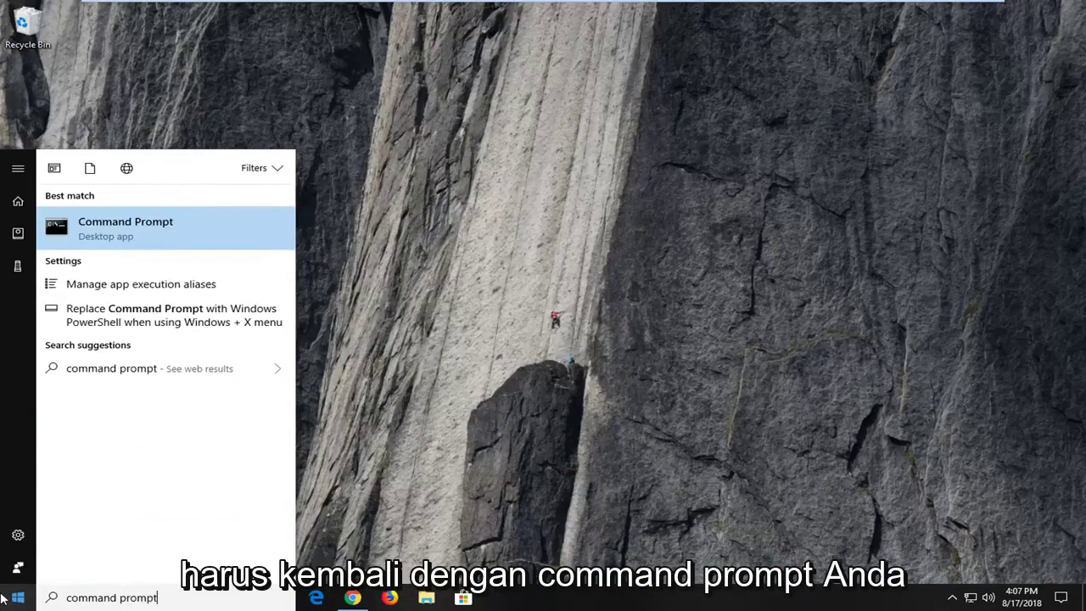
{"action": "right_click", "coordinate": [127, 228]}
{"action": "left_click", "coordinate": [163, 245]}
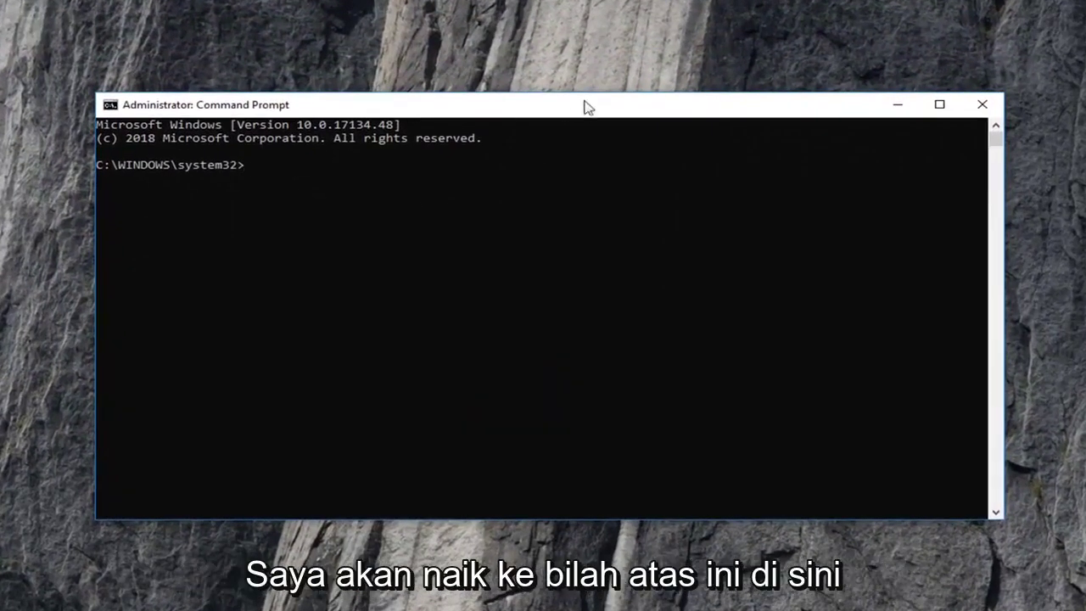
- Paste and run rd /s /q C:\$Recycle.bin in the elevated console, then close it
{"action": "right_click", "coordinate": [636, 108]}
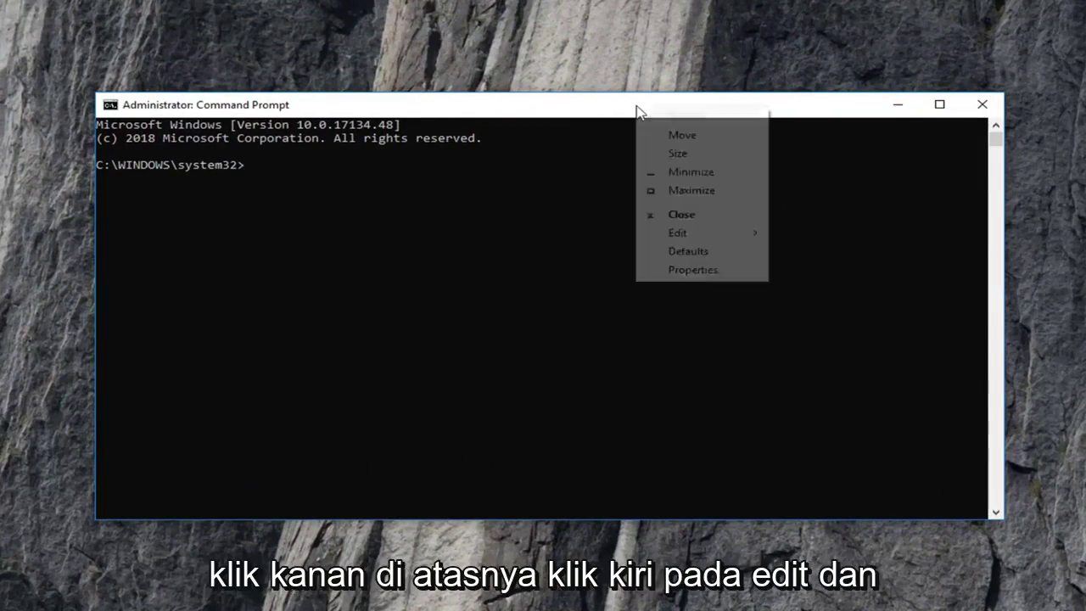
{"action": "left_click", "coordinate": [677, 233]}
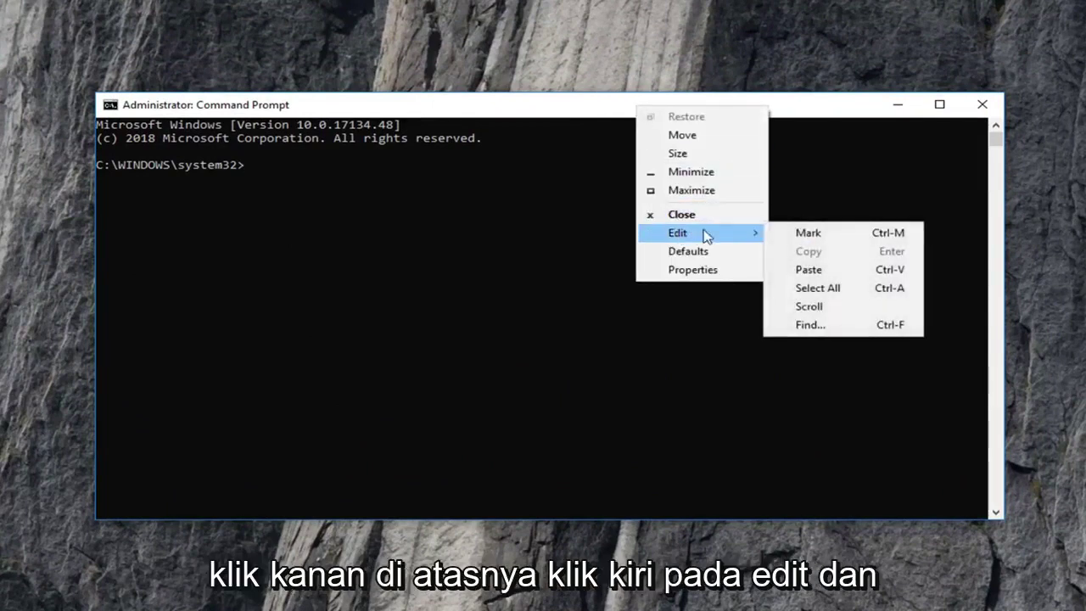
{"action": "left_click", "coordinate": [809, 270]}
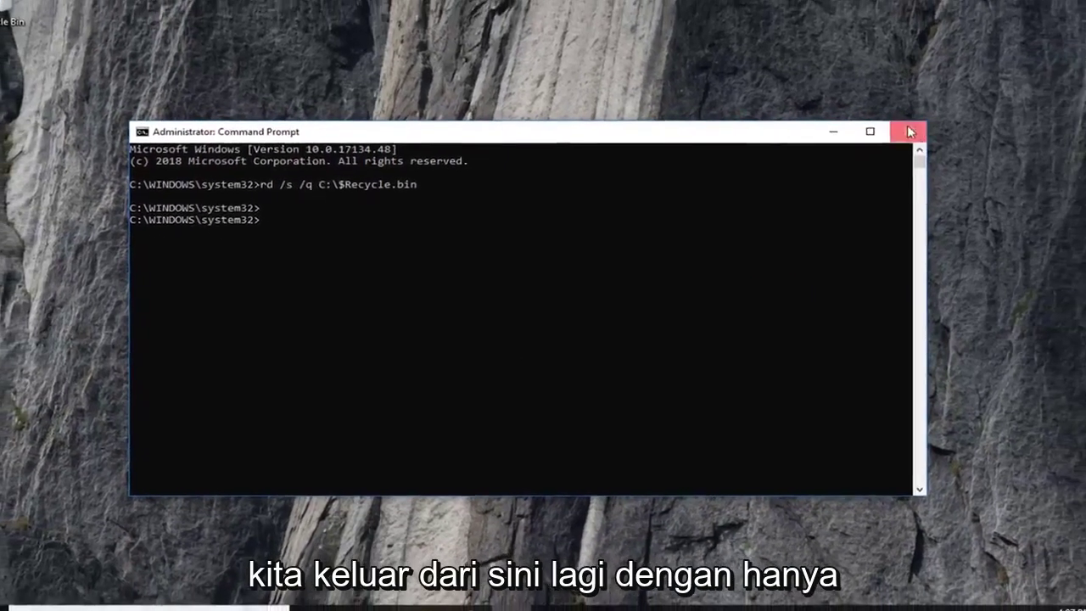
{"action": "left_click", "coordinate": [982, 104]}
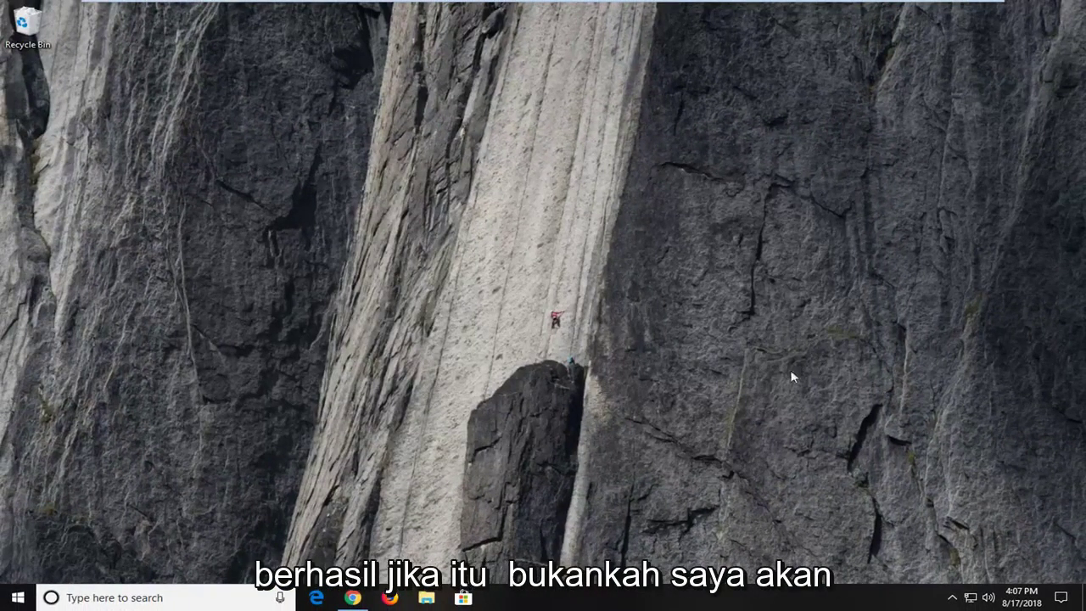
- Search Start for 'folder options' and open File Explorer Options
{"action": "left_click", "coordinate": [7, 601]}
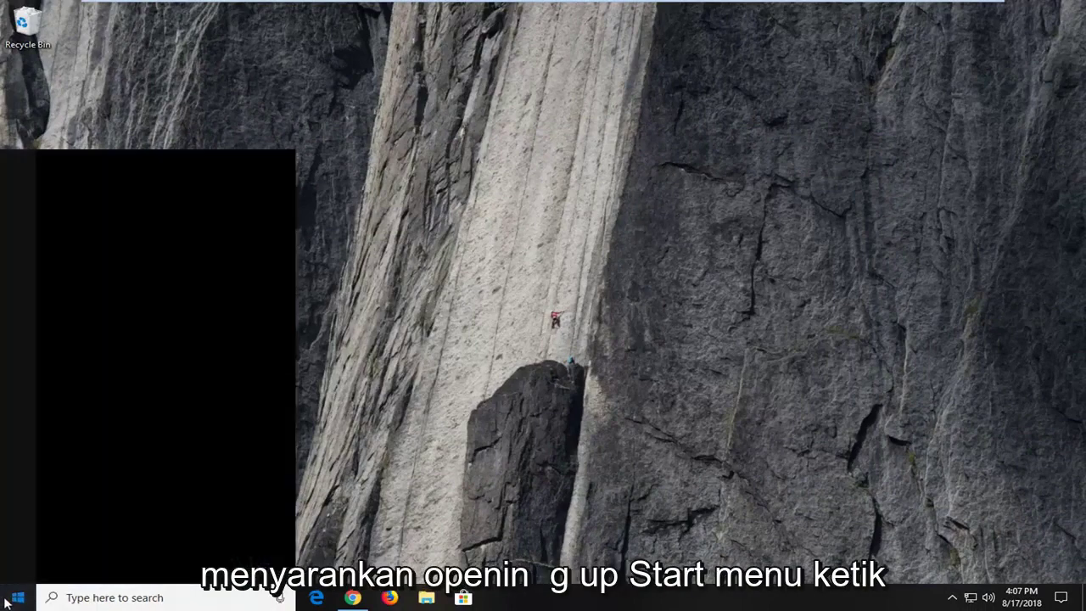
{"action": "type", "text": "fold"}
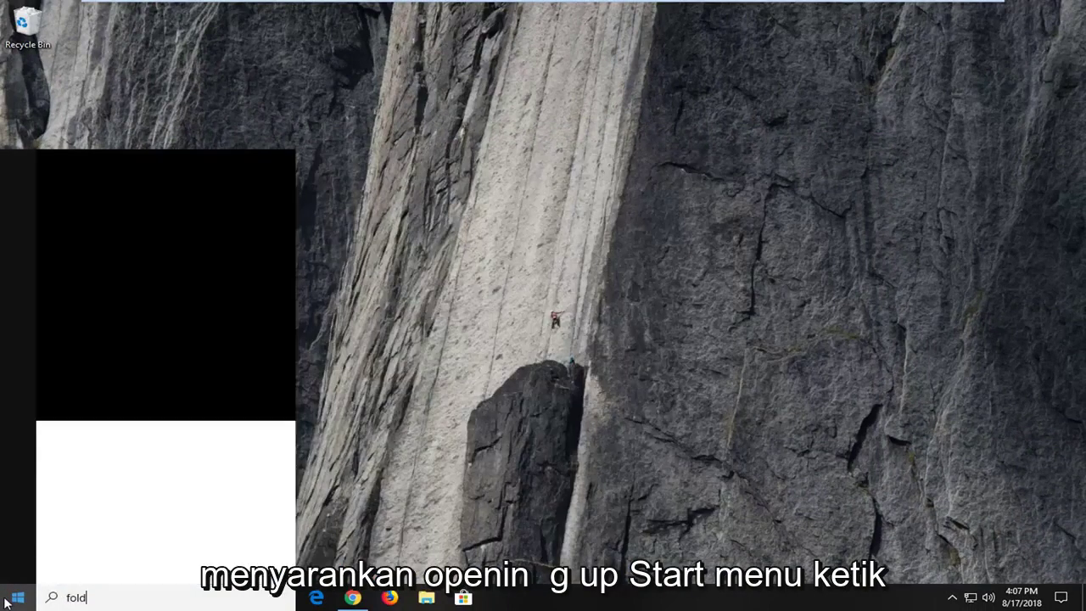
{"action": "type", "text": "er optio"}
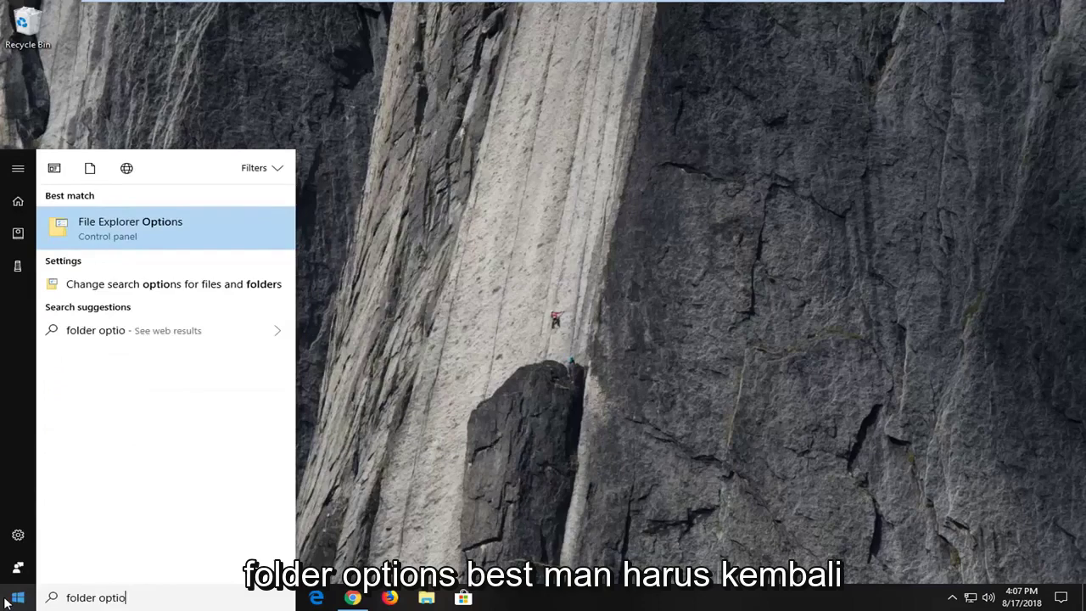
{"action": "type", "text": "ns"}
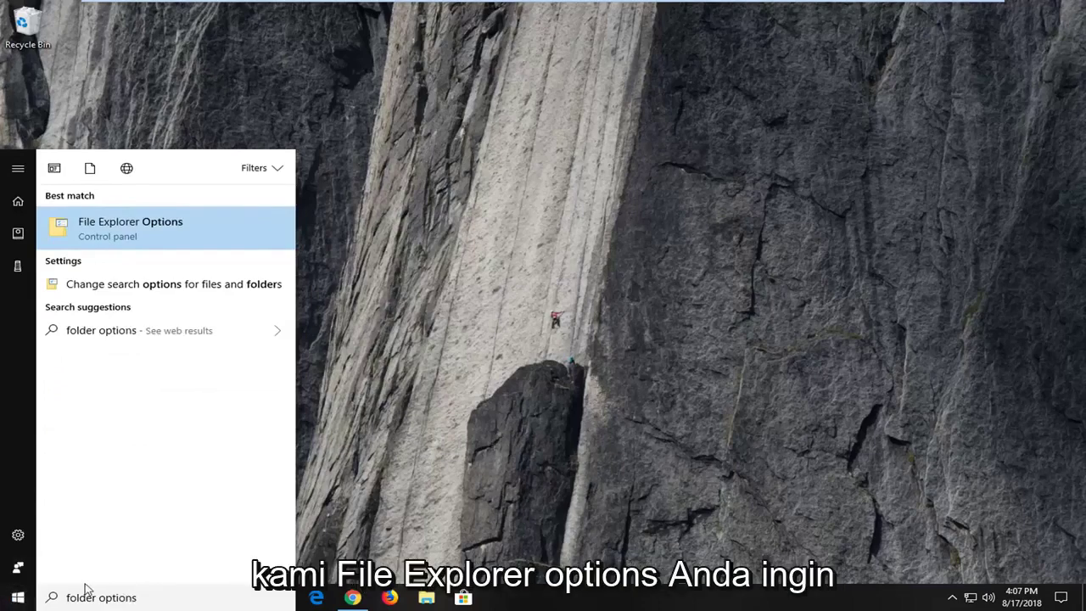
{"action": "left_click", "coordinate": [148, 227]}
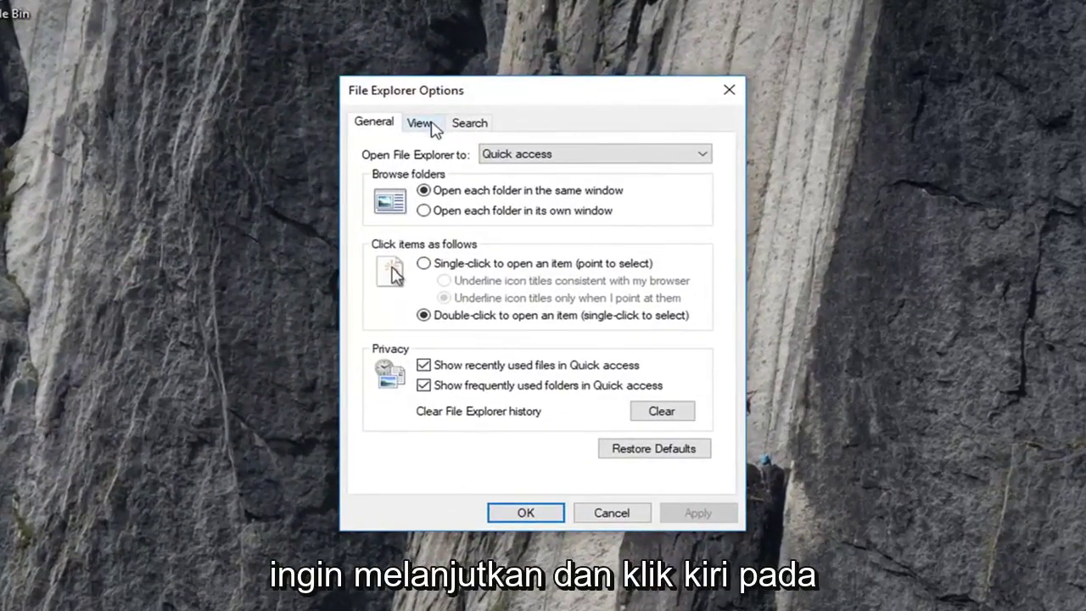
- Uncheck 'Hide protected operating system files', confirm the warning, and launch File Explorer
{"action": "left_click", "coordinate": [420, 123]}
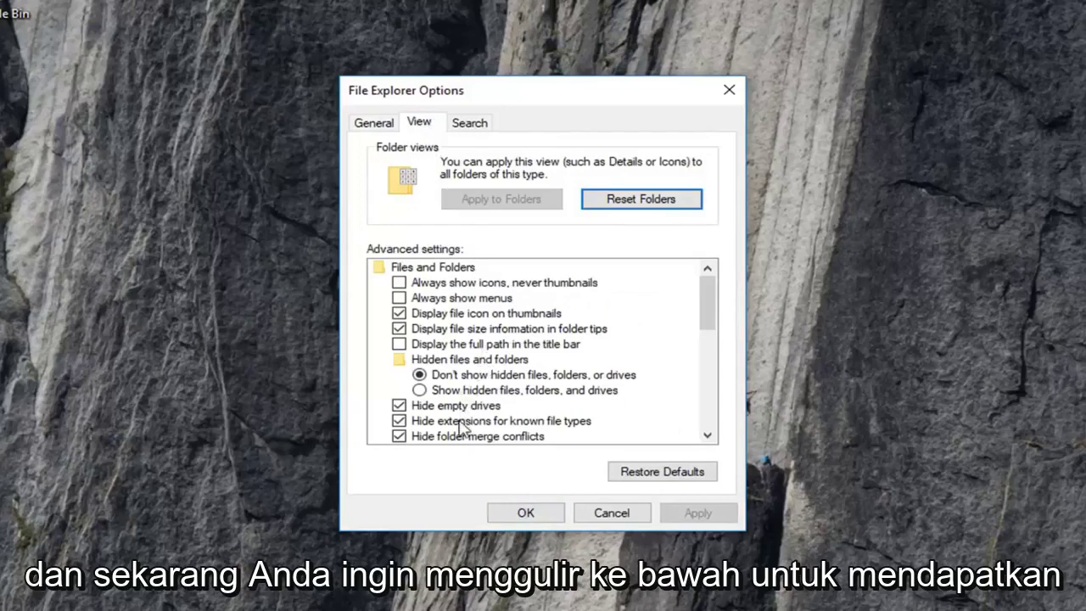
{"action": "scroll", "coordinate": [462, 428], "scroll_direction": "down", "scroll_amount": 1}
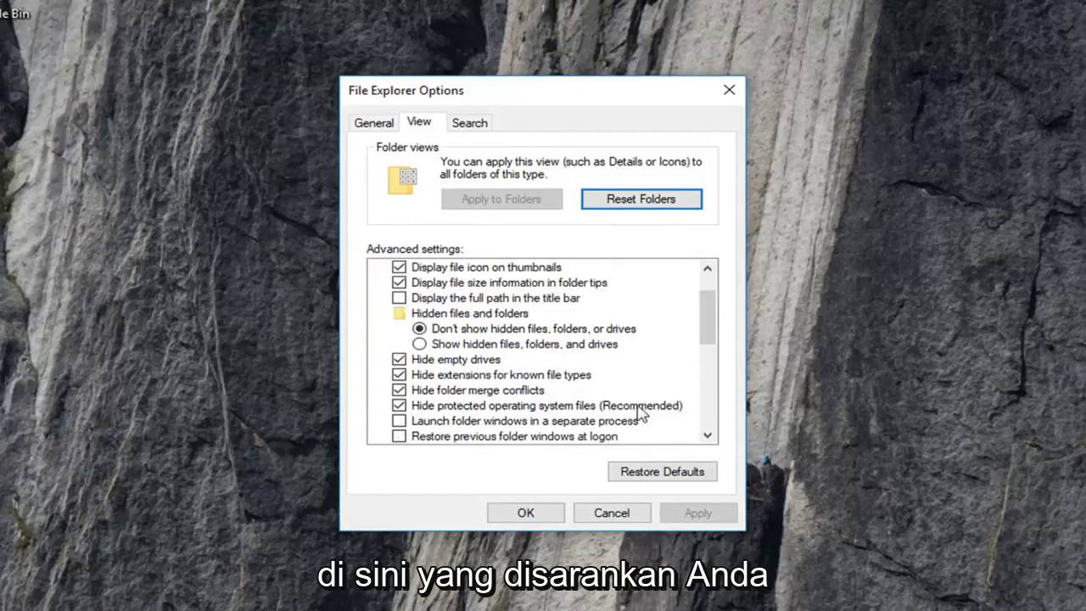
{"action": "left_click", "coordinate": [399, 405]}
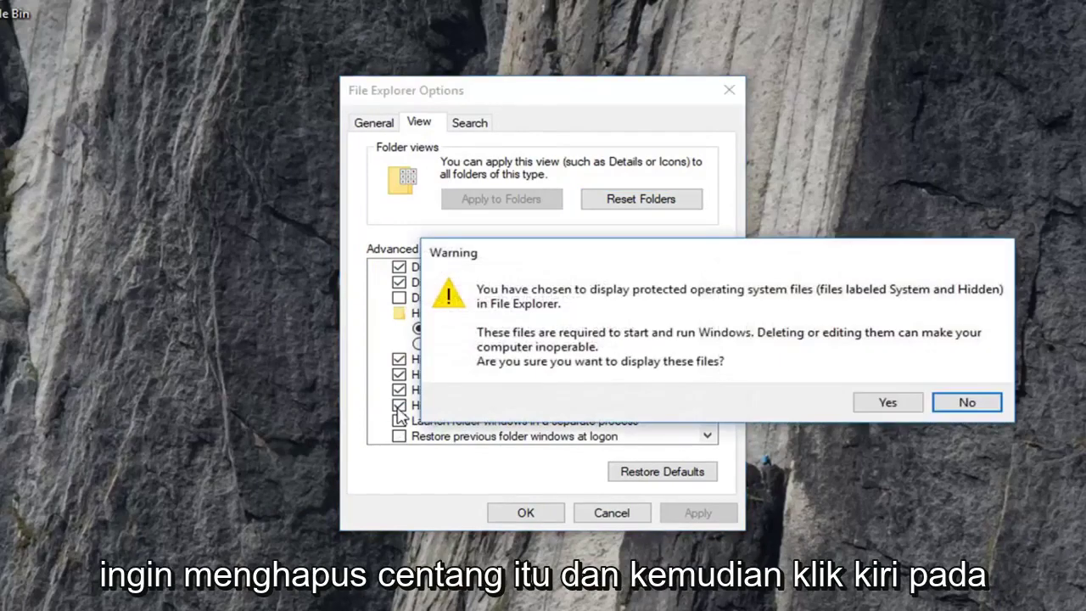
{"action": "left_click", "coordinate": [888, 406]}
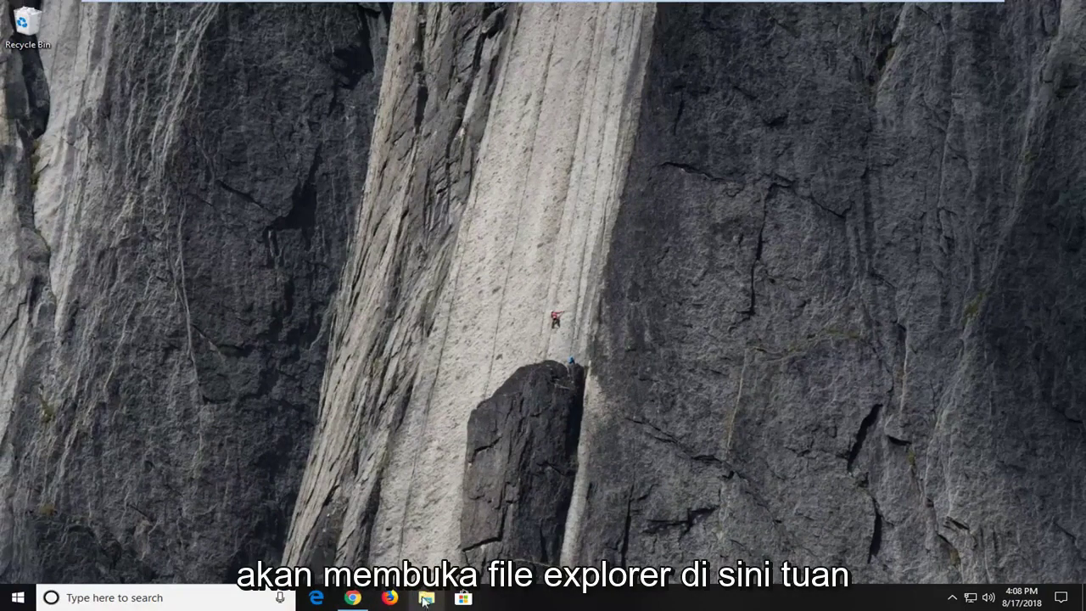
{"action": "left_click", "coordinate": [425, 598]}
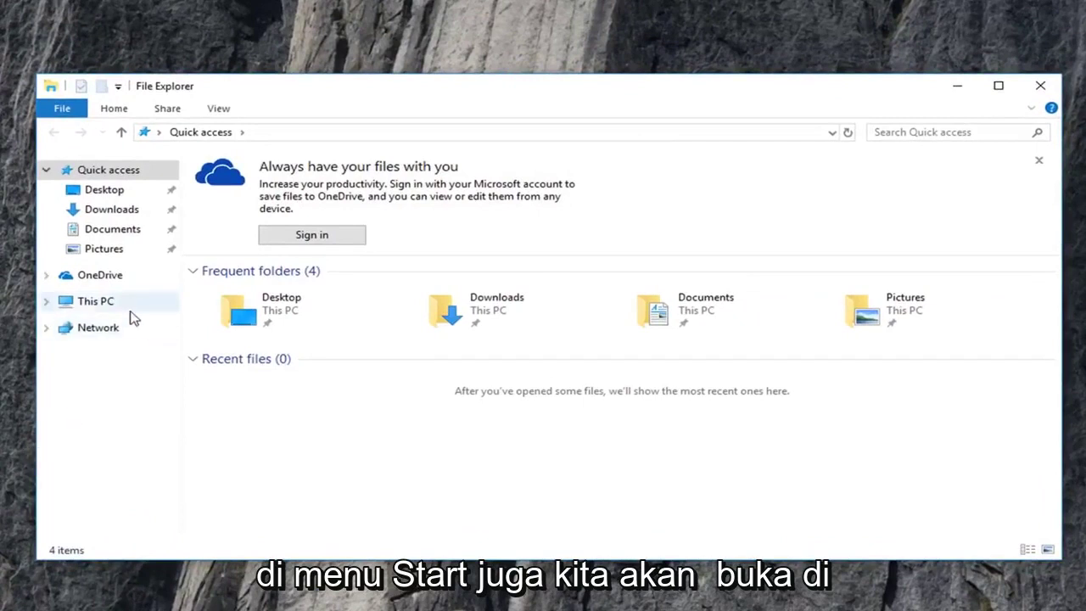
- Open Local Disk (C:) from This PC and show the View ribbon
{"action": "left_click", "coordinate": [93, 308]}
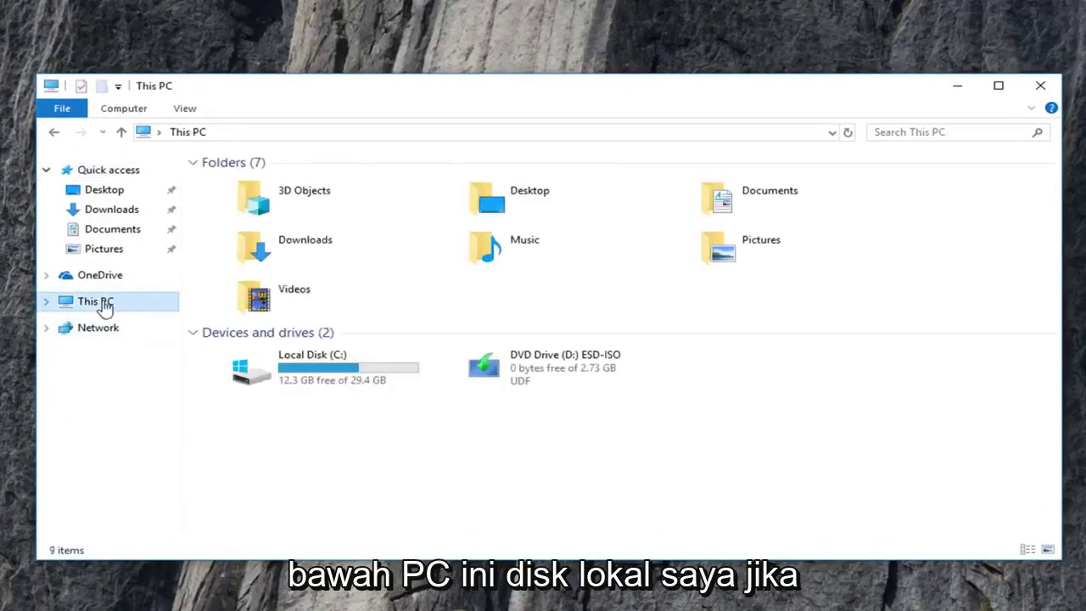
{"action": "left_click", "coordinate": [304, 378]}
{"action": "double_click", "coordinate": [304, 378]}
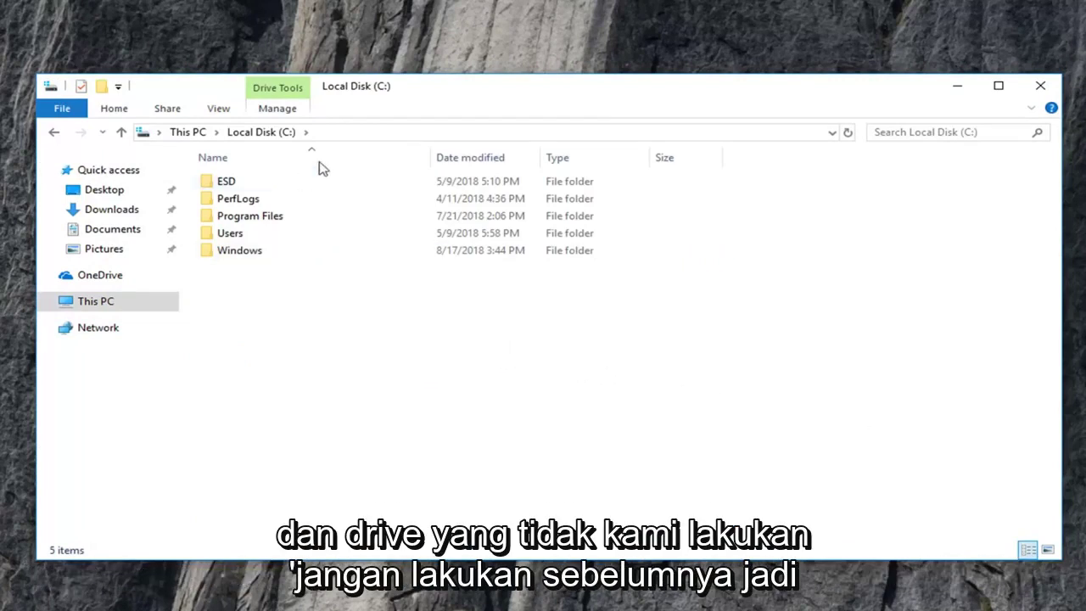
{"action": "left_click", "coordinate": [217, 110]}
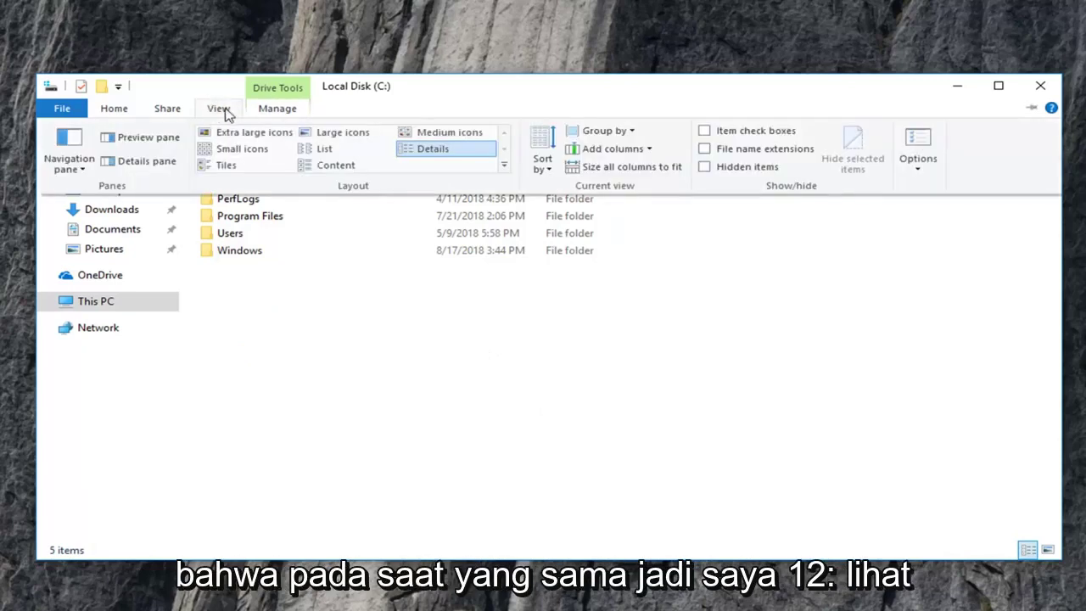
- Enable 'Show hidden files, folders, and drives' in Folder Options and apply it
{"action": "left_click", "coordinate": [918, 170]}
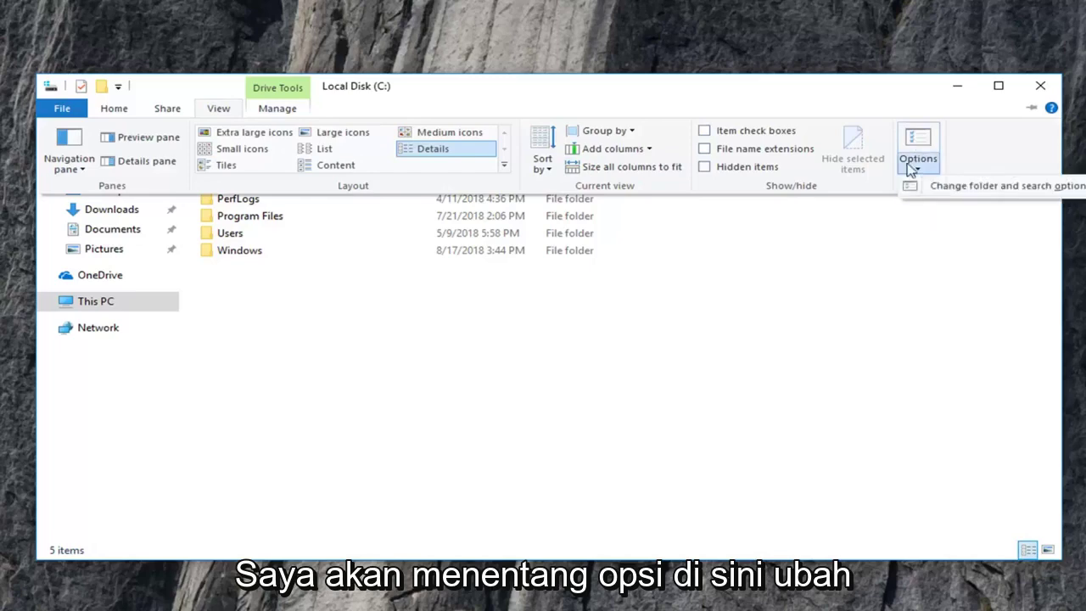
{"action": "left_click", "coordinate": [943, 186]}
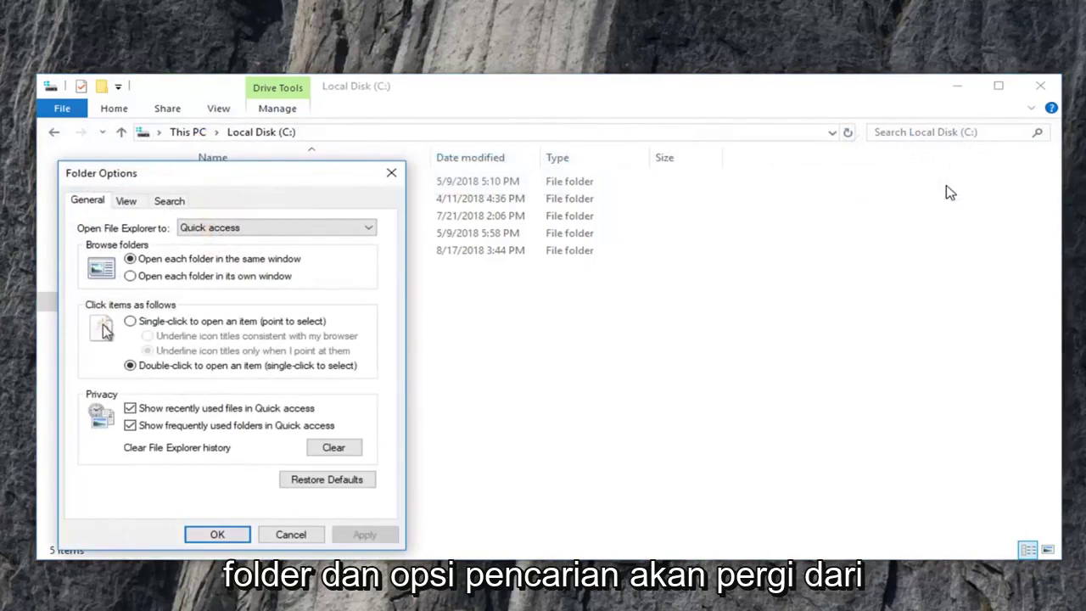
{"action": "left_click", "coordinate": [129, 206]}
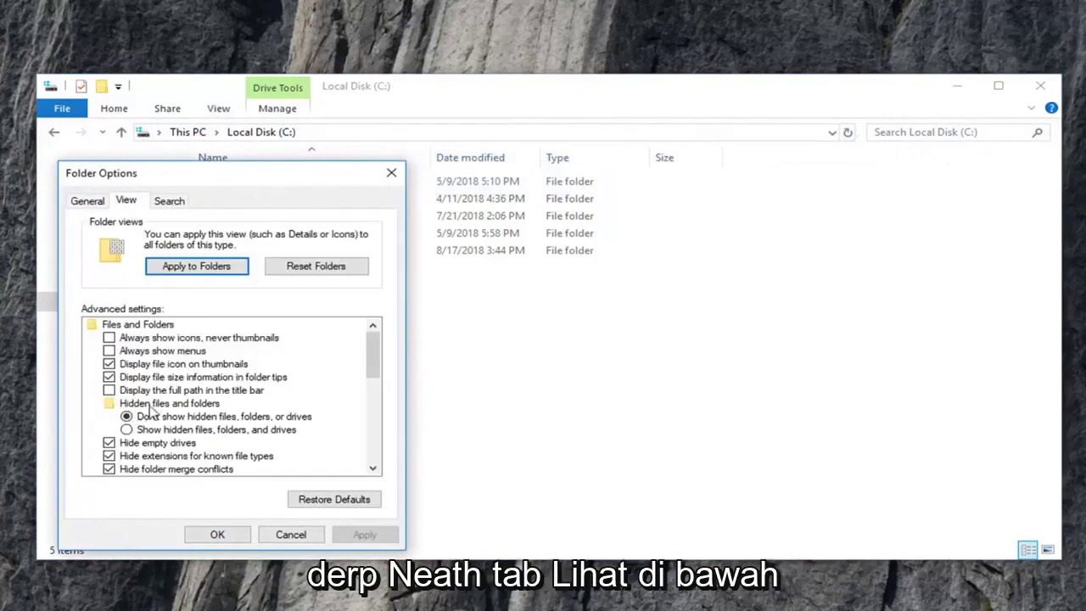
{"action": "left_click", "coordinate": [127, 431]}
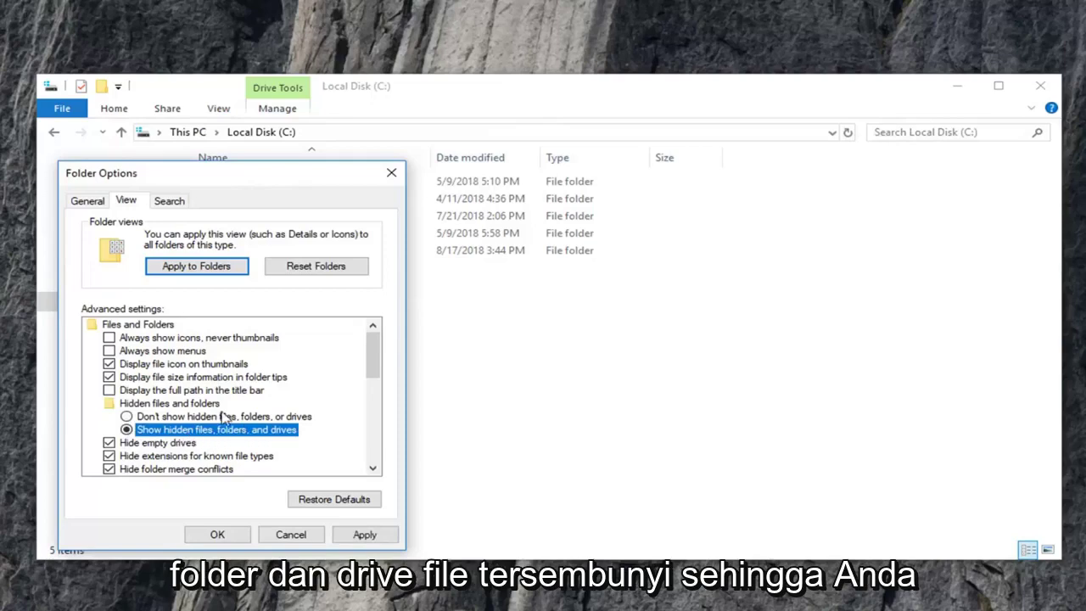
{"action": "scroll", "coordinate": [242, 433], "scroll_direction": "down", "scroll_amount": 1}
{"action": "scroll", "coordinate": [136, 402], "scroll_direction": "down", "scroll_amount": 1}
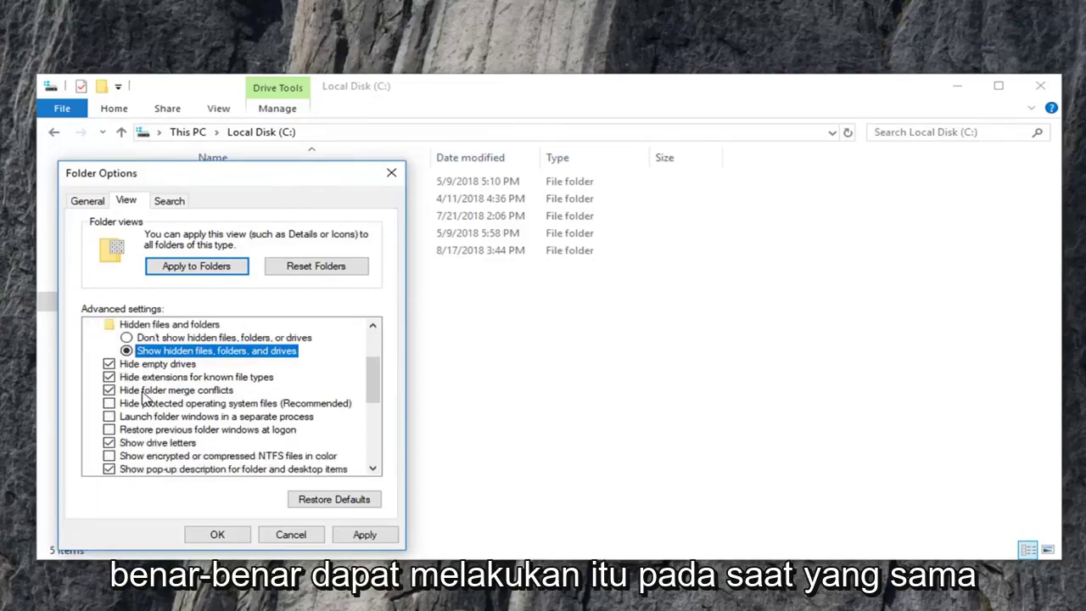
{"action": "scroll", "coordinate": [135, 402], "scroll_direction": "down", "scroll_amount": 1}
{"action": "scroll", "coordinate": [136, 402], "scroll_direction": "up", "scroll_amount": 1}
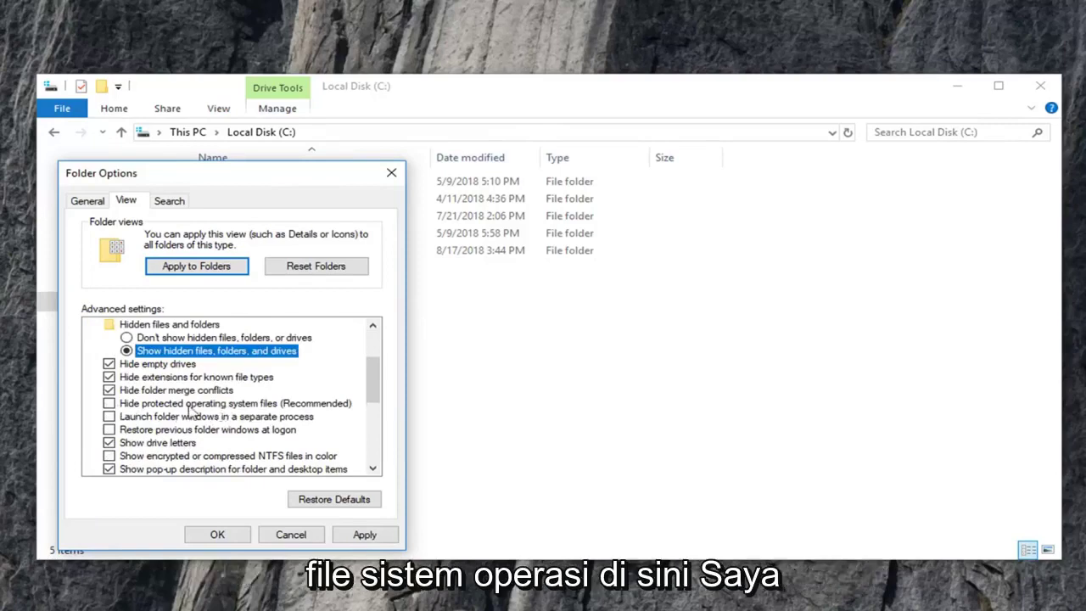
{"action": "scroll", "coordinate": [170, 417], "scroll_direction": "up", "scroll_amount": 1}
{"action": "scroll", "coordinate": [178, 422], "scroll_direction": "down", "scroll_amount": 2}
{"action": "scroll", "coordinate": [178, 419], "scroll_direction": "up", "scroll_amount": 1}
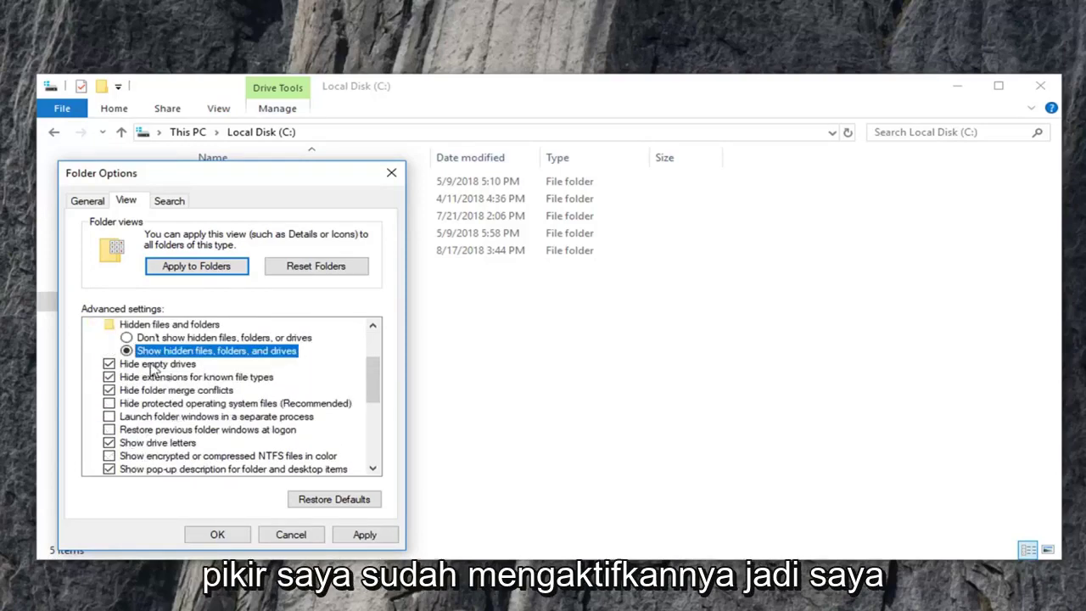
{"action": "left_click", "coordinate": [364, 534]}
- Close Folder Options and select the $RECYCLE.BIN folder on C:
{"action": "left_click", "coordinate": [213, 536]}
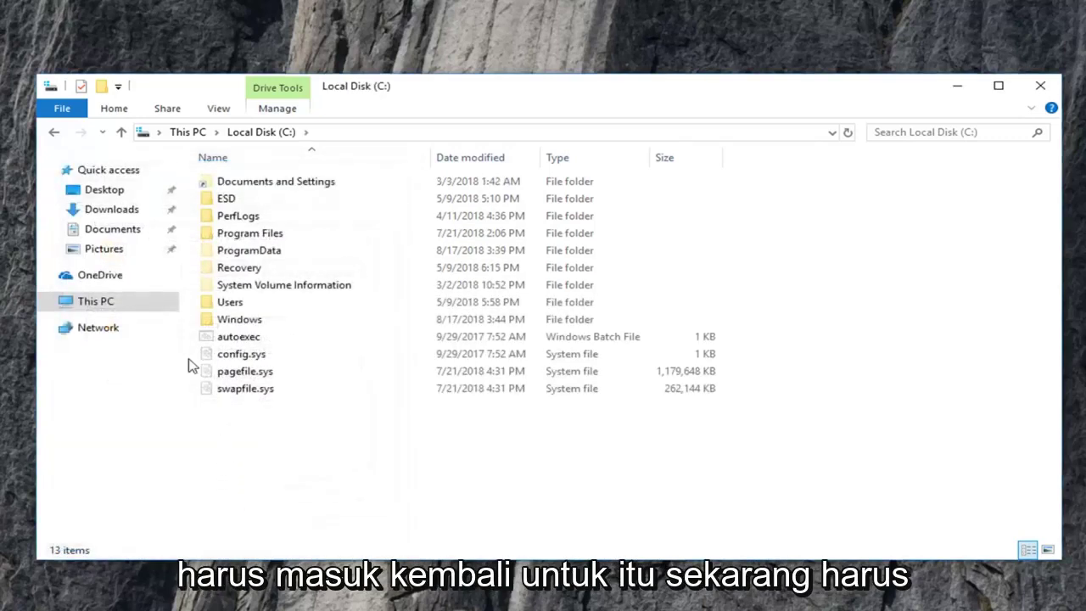
{"action": "left_click", "coordinate": [219, 405]}
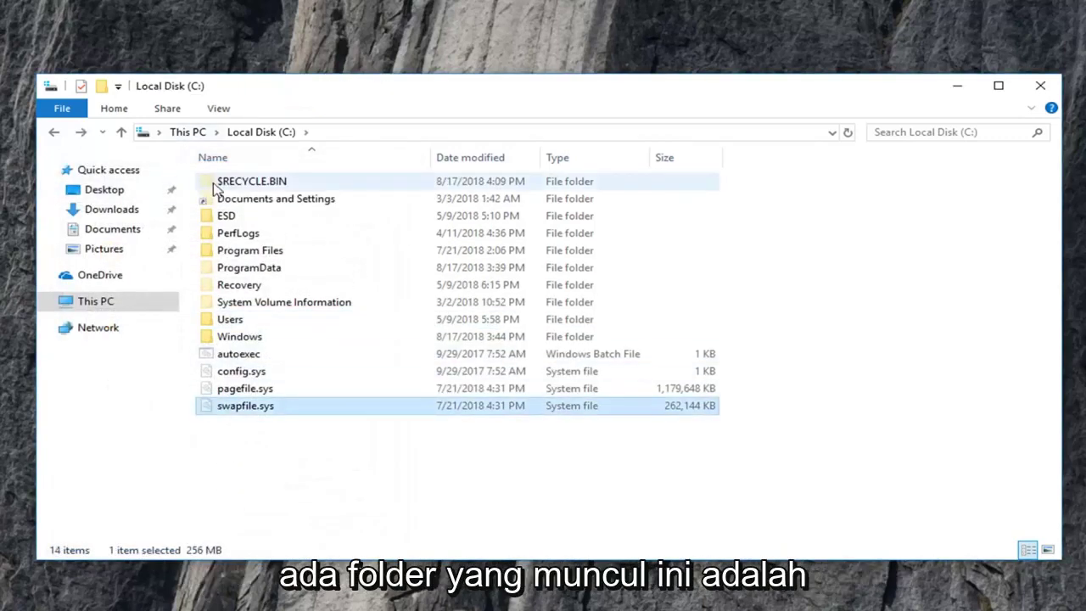
{"action": "left_click", "coordinate": [251, 181]}
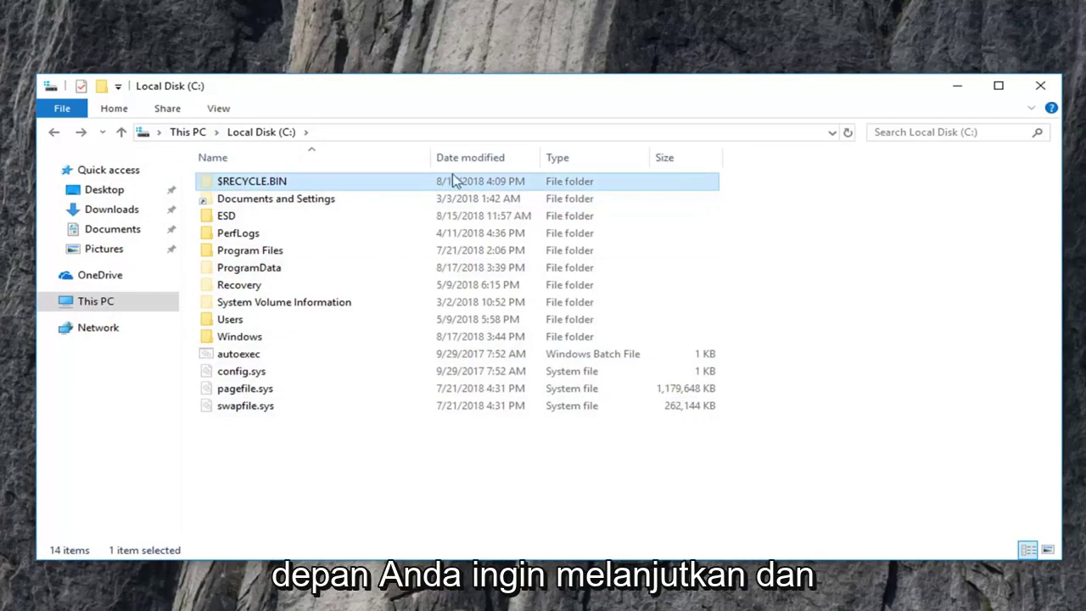
- Delete $RECYCLE.BIN and refresh to confirm a new one is regenerated
{"action": "right_click", "coordinate": [268, 188]}
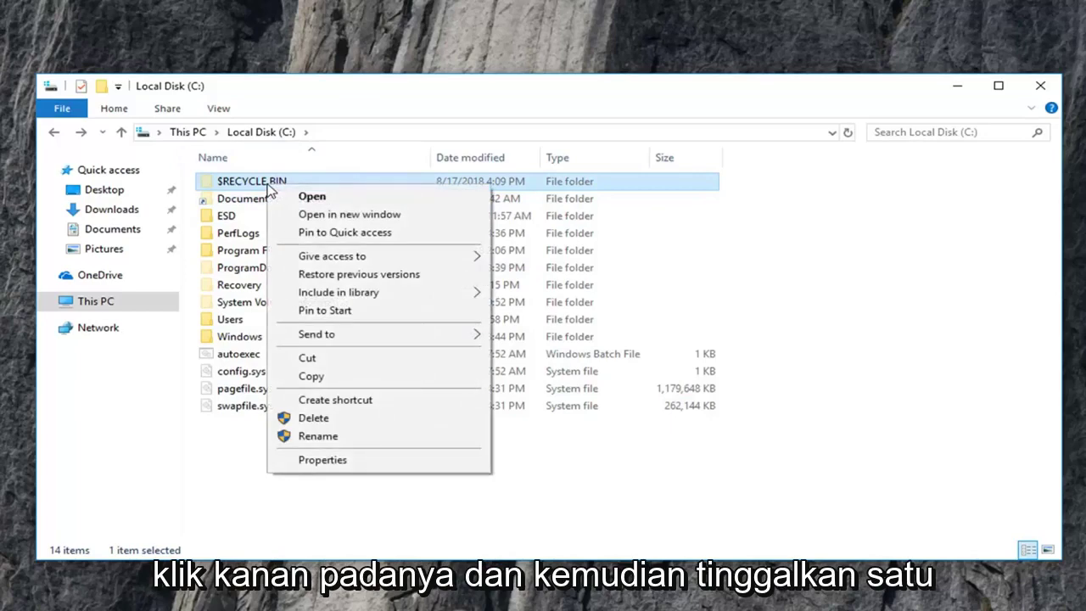
{"action": "left_click", "coordinate": [293, 418]}
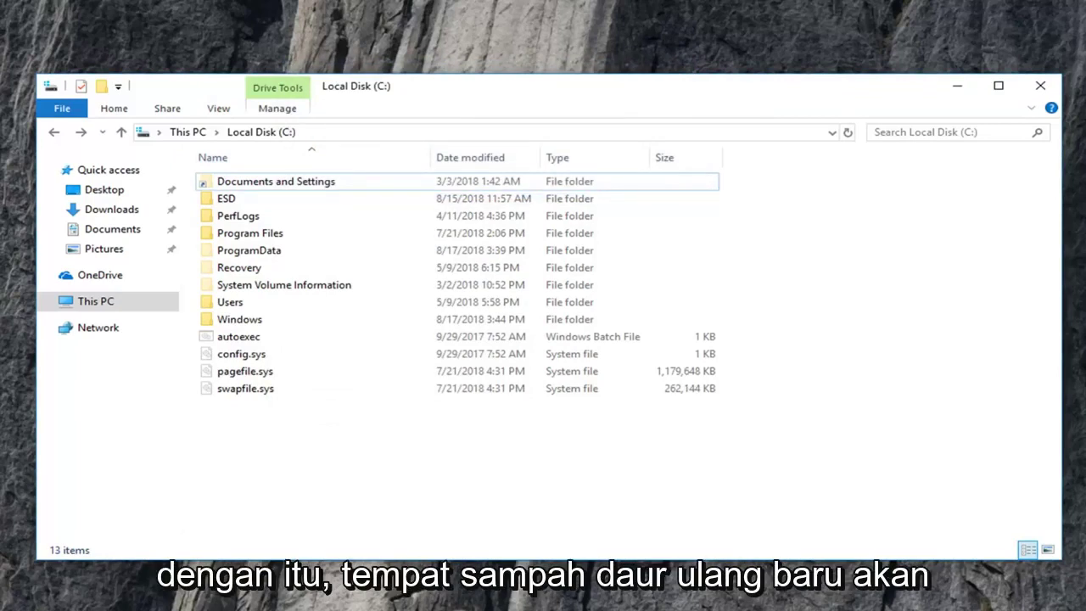
{"action": "left_click", "coordinate": [849, 132]}
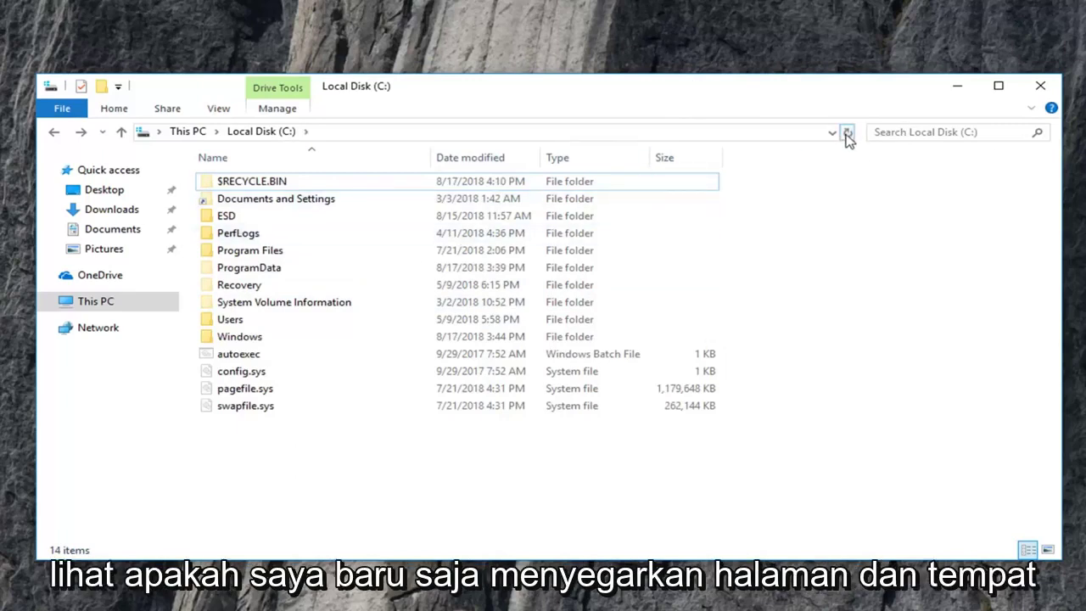
{"action": "left_click", "coordinate": [299, 182]}
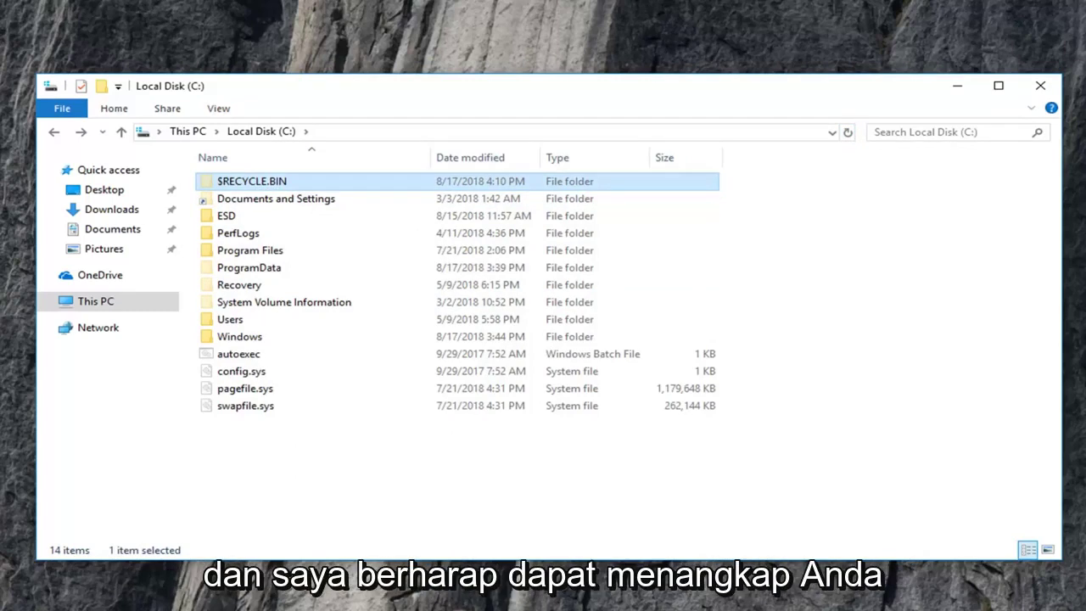
- Re-check 'Hide protected operating system files', select 'Don't show hidden files', and apply
{"action": "left_click", "coordinate": [219, 110]}
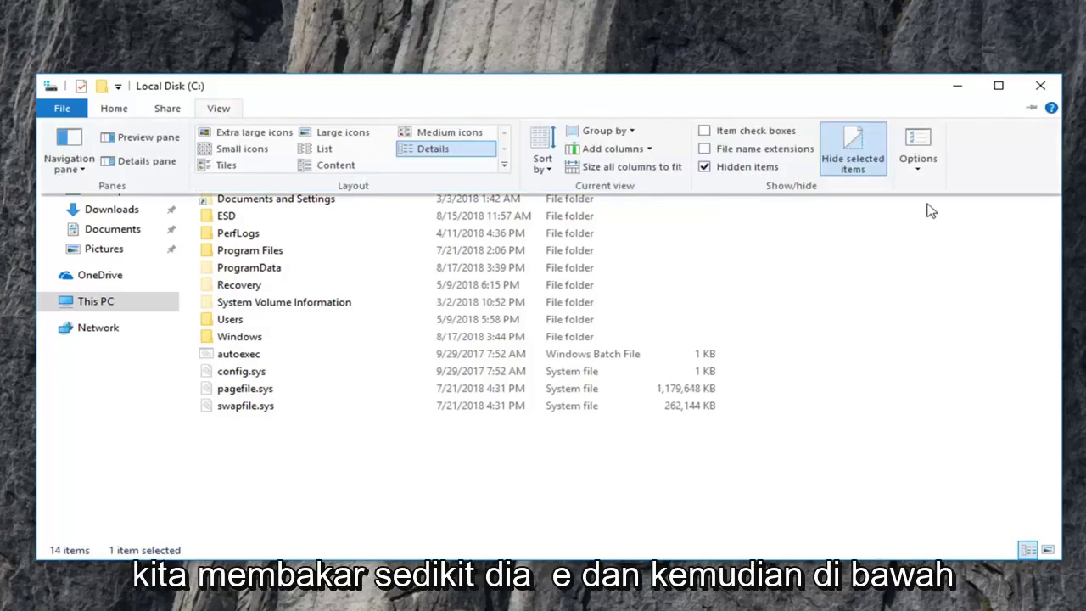
{"action": "left_click", "coordinate": [918, 170]}
{"action": "left_click", "coordinate": [929, 187]}
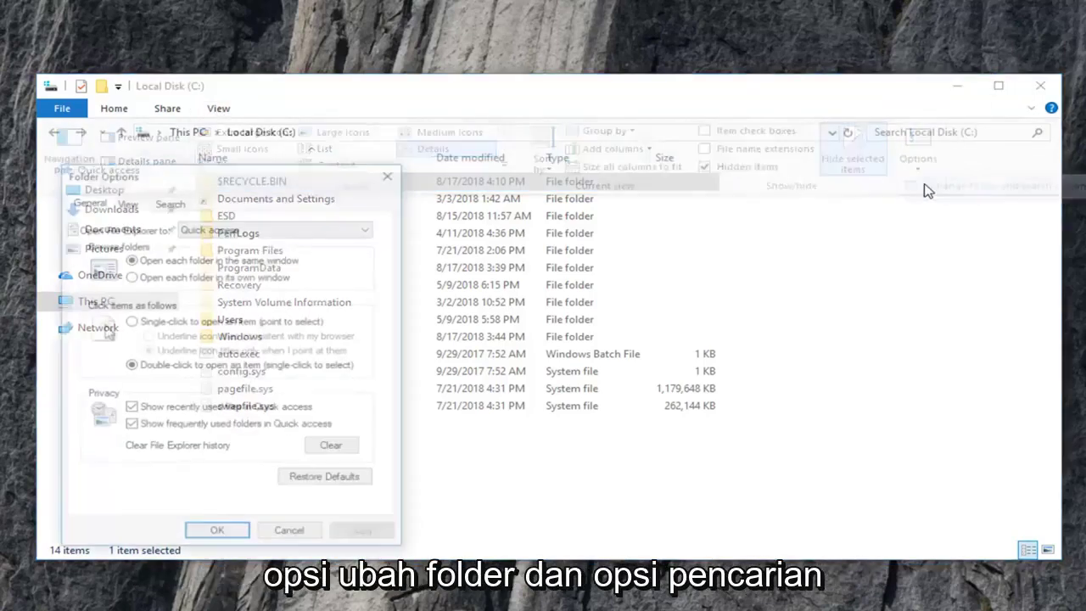
{"action": "left_click", "coordinate": [124, 204]}
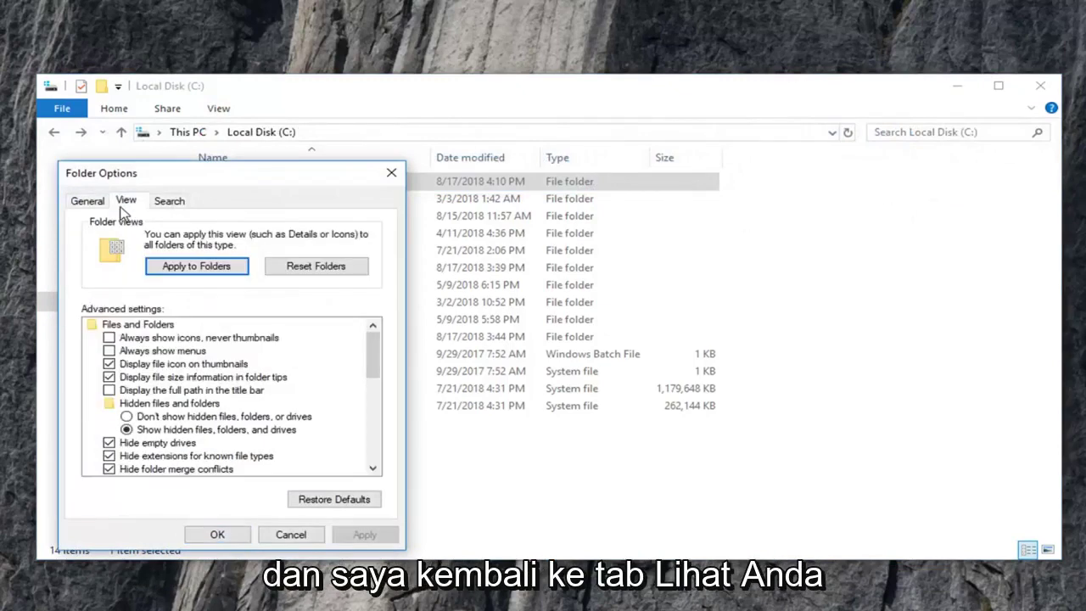
{"action": "scroll", "coordinate": [138, 383], "scroll_direction": "down", "scroll_amount": 3}
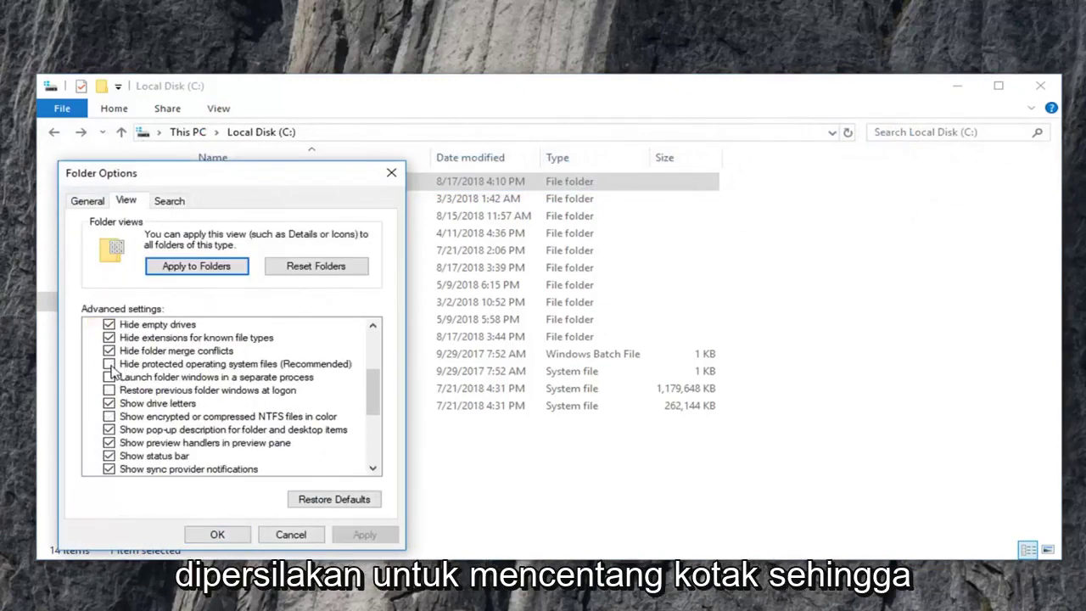
{"action": "left_click", "coordinate": [109, 365]}
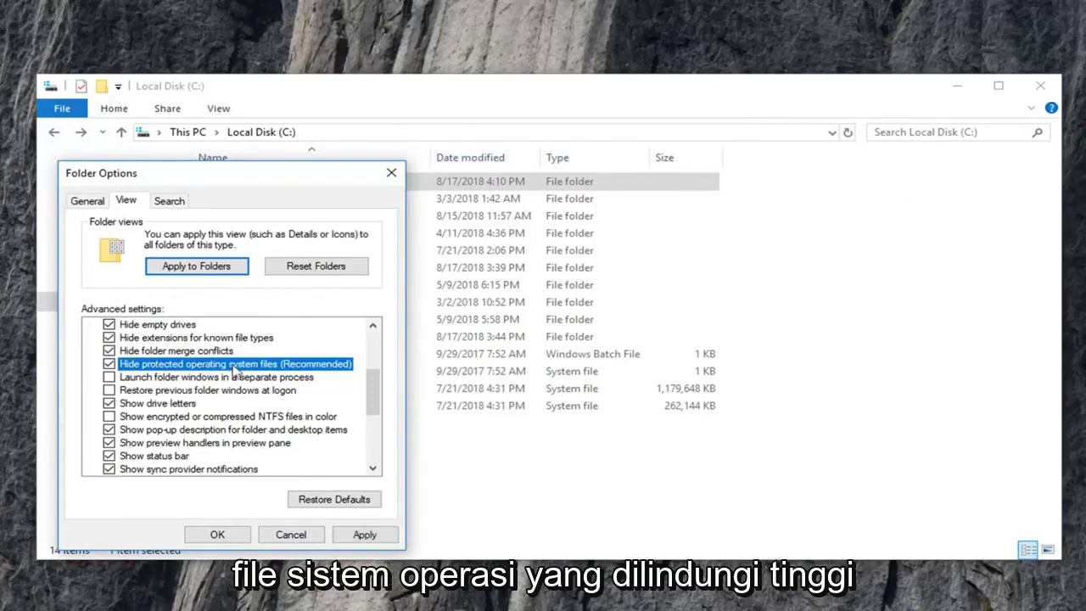
{"action": "scroll", "coordinate": [194, 378], "scroll_direction": "up", "scroll_amount": 2}
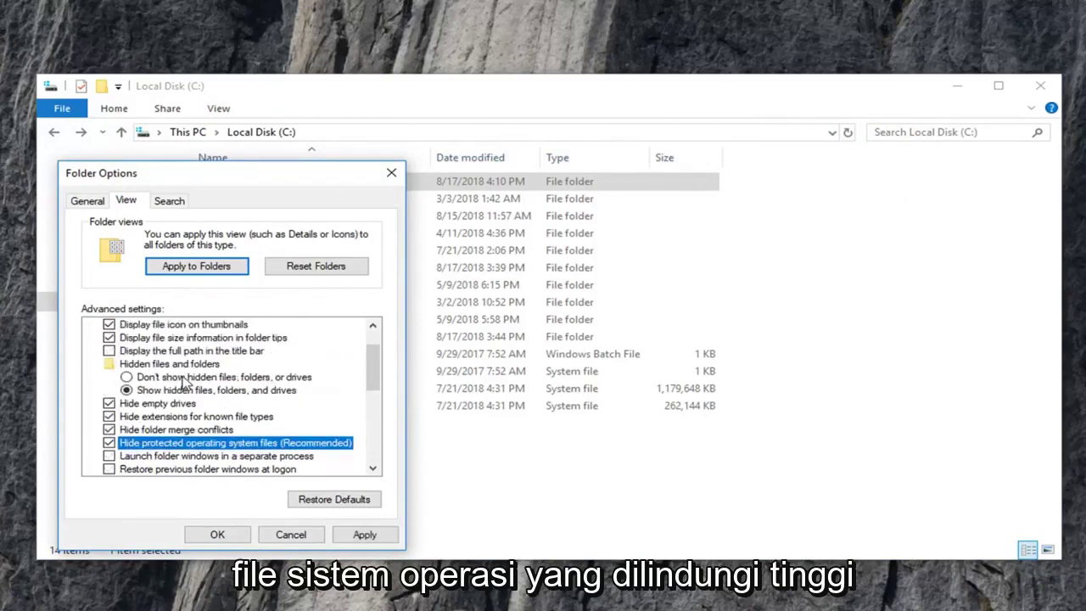
{"action": "left_click", "coordinate": [130, 378]}
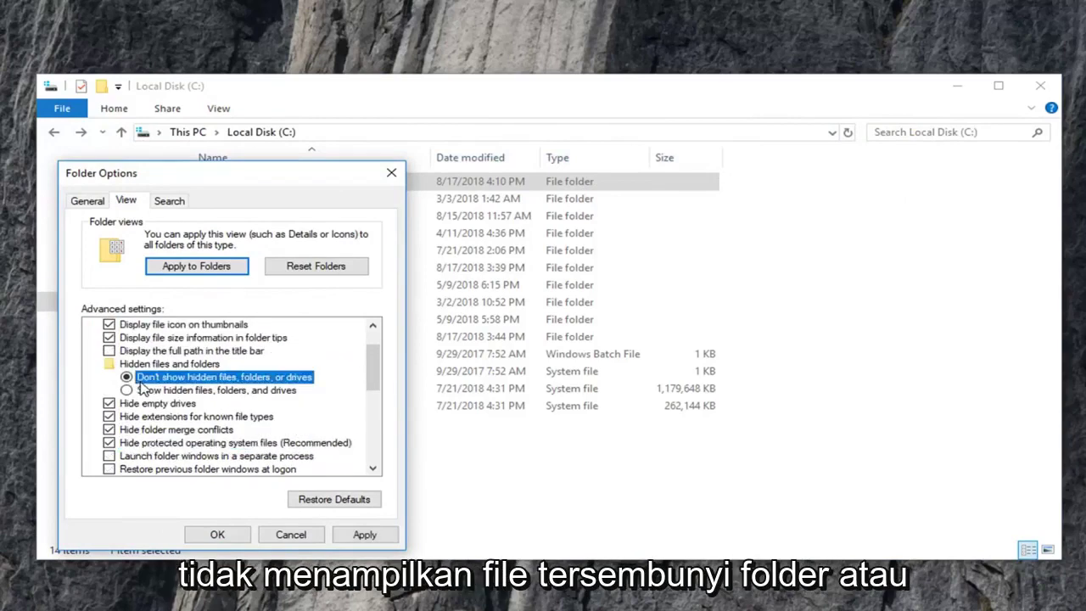
{"action": "left_click", "coordinate": [364, 534]}
- Close Folder Options, leaving C: listing only its five ordinary folders
{"action": "left_click", "coordinate": [241, 537]}
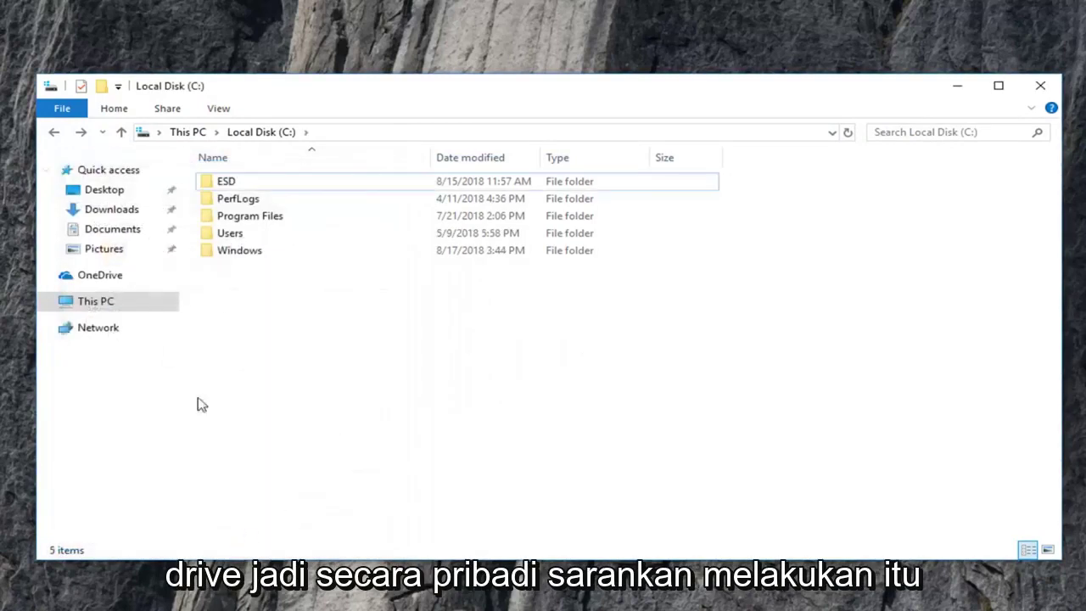